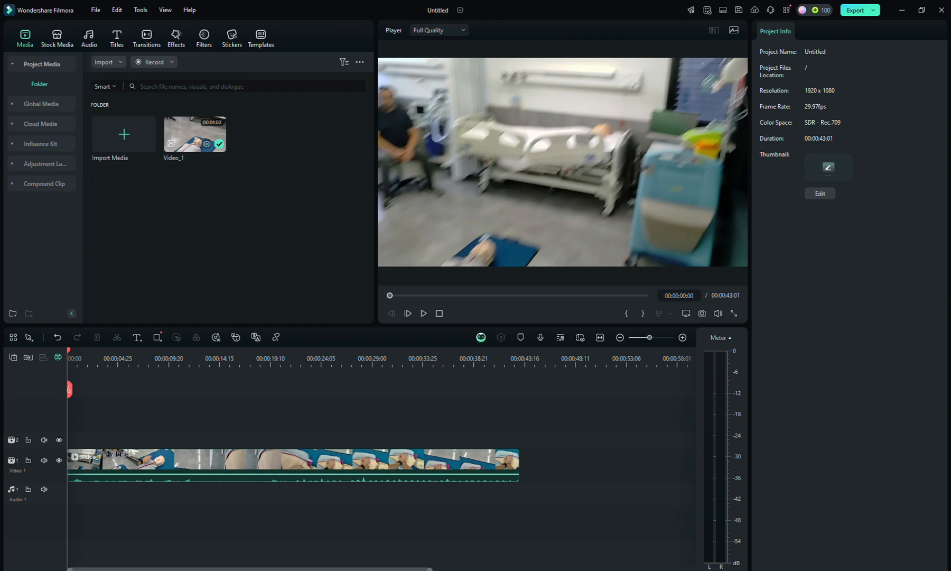
Switch to File Explorer and inspect the start and end splash images in Example Folder's Media subfolder.
mouse_move(509, 570)
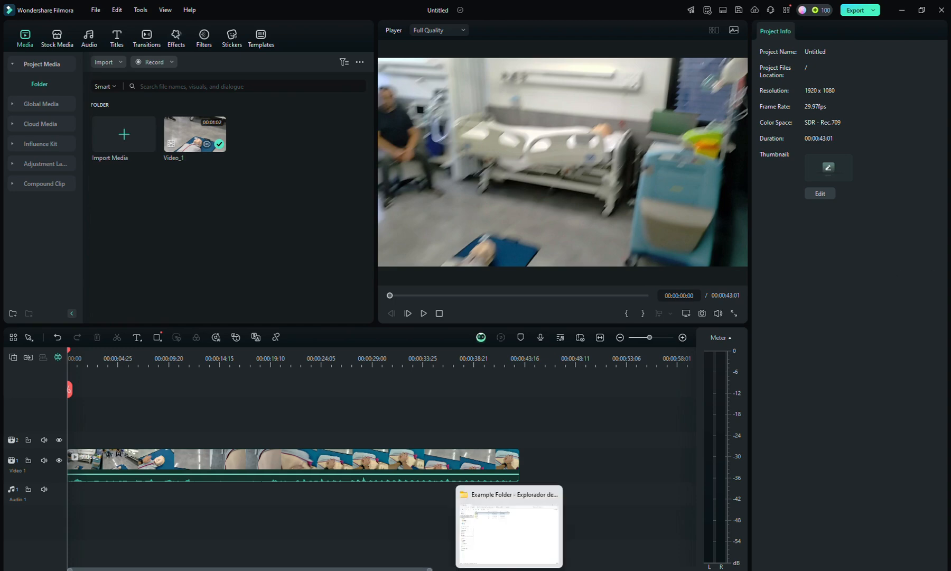
click(508, 525)
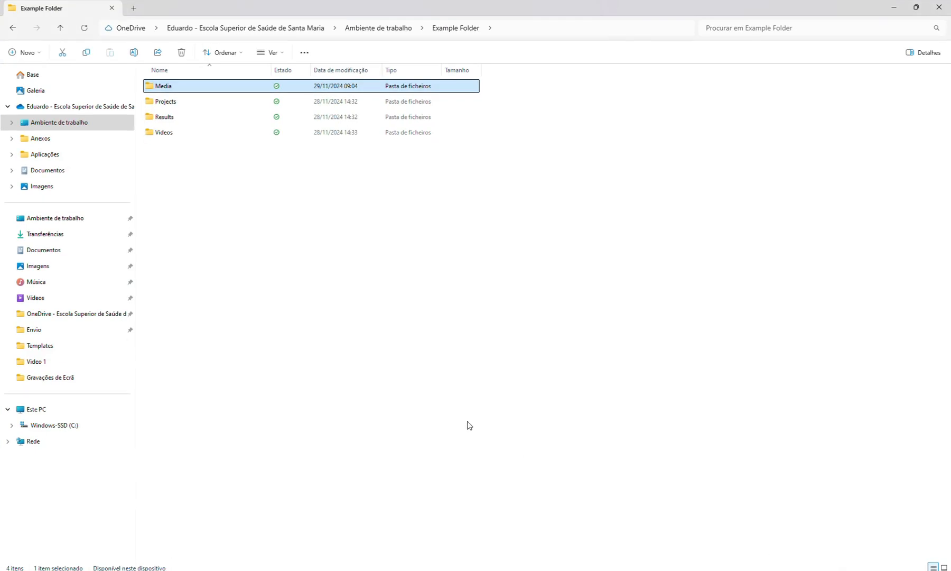
double_click(186, 88)
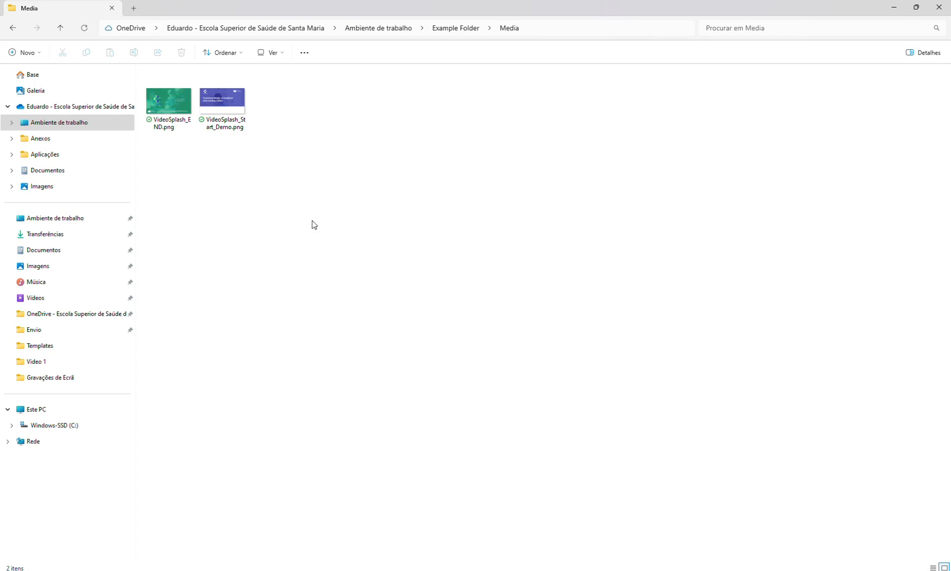
click(174, 115)
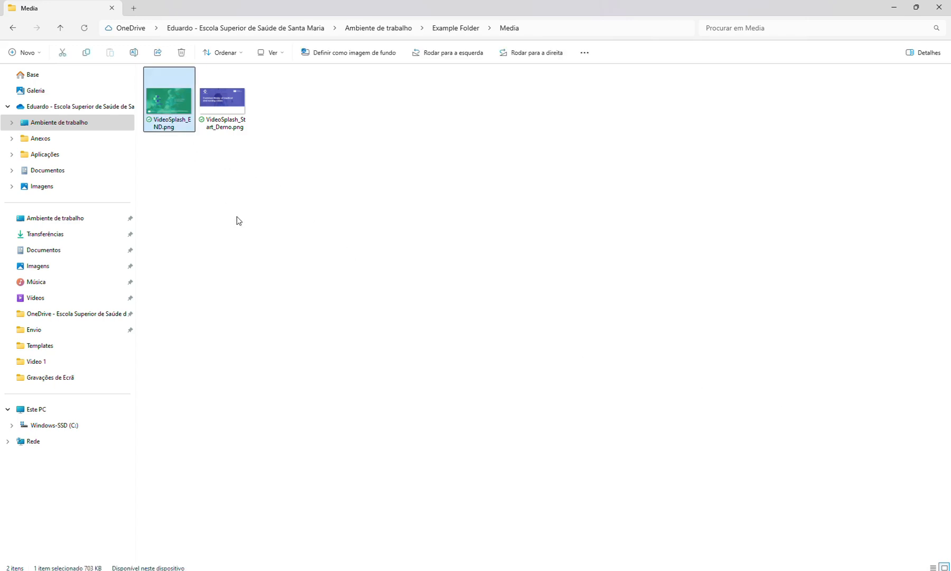
click(236, 114)
click(640, 227)
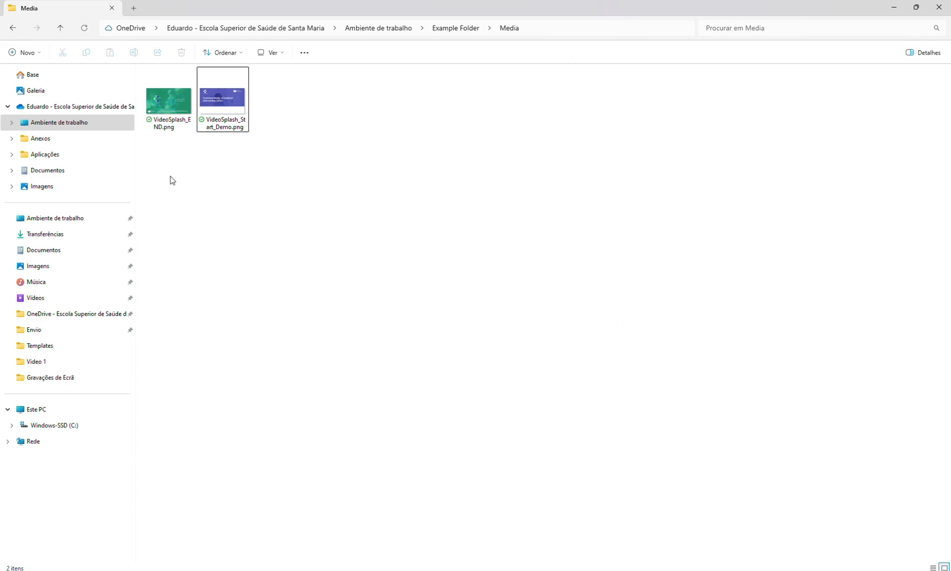
click(165, 106)
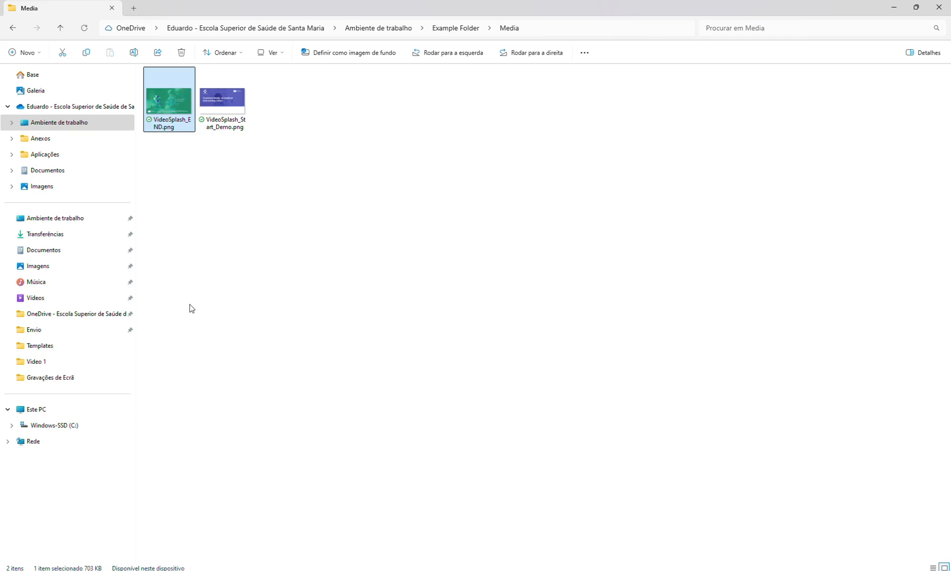
click(226, 99)
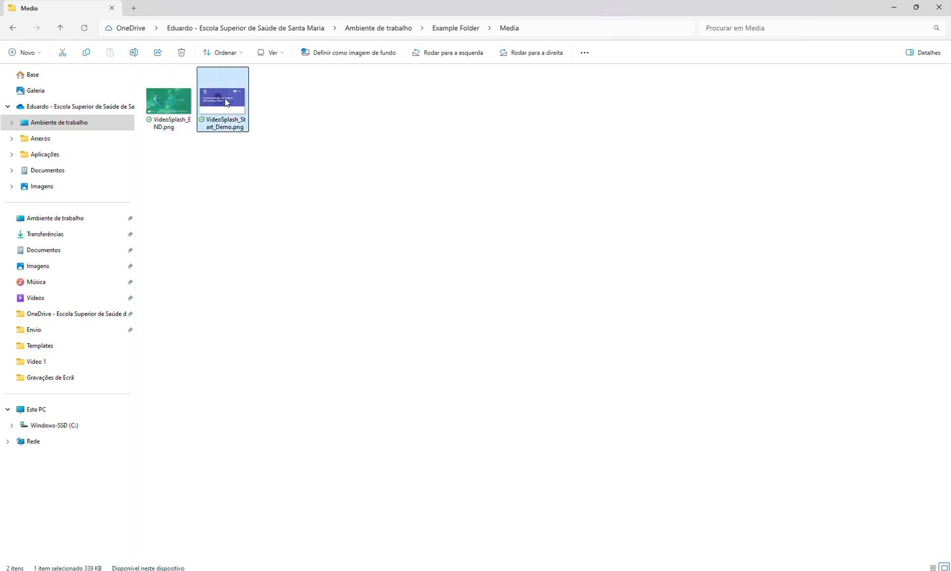
click(487, 260)
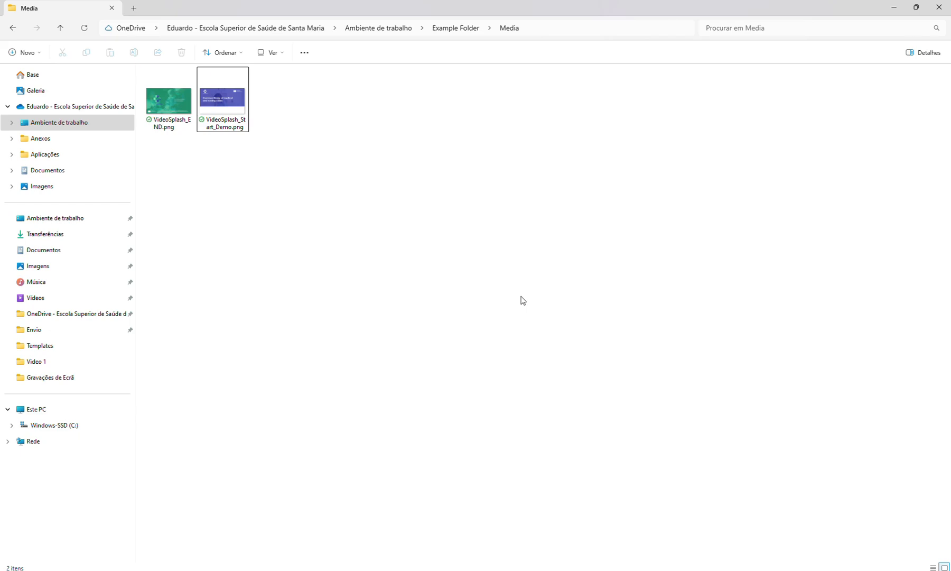
click(168, 104)
click(221, 106)
click(189, 106)
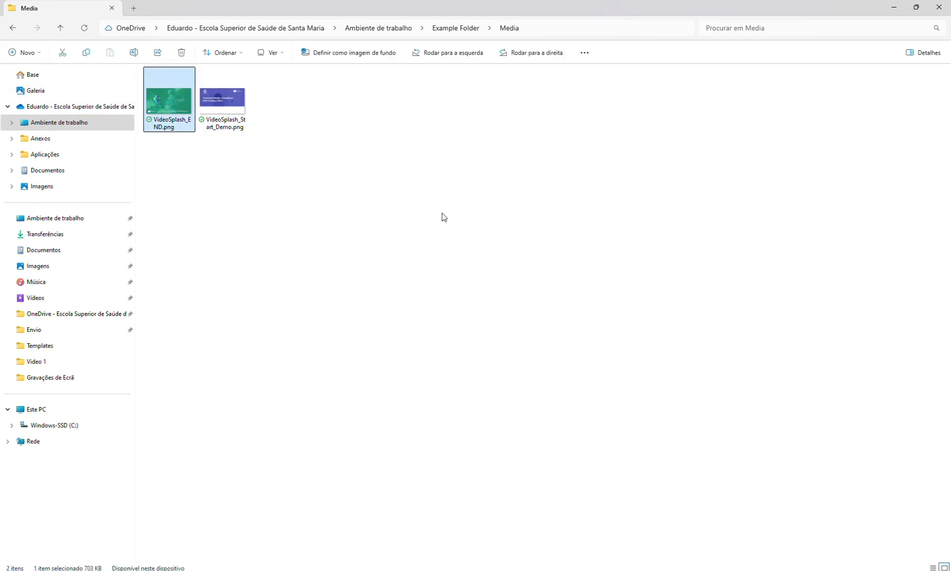
Switch back to Filmora and import VideoSplash_END.png and VideoSplash_Start_Demo.png into the project media.
mouse_move(592, 534)
click(634, 547)
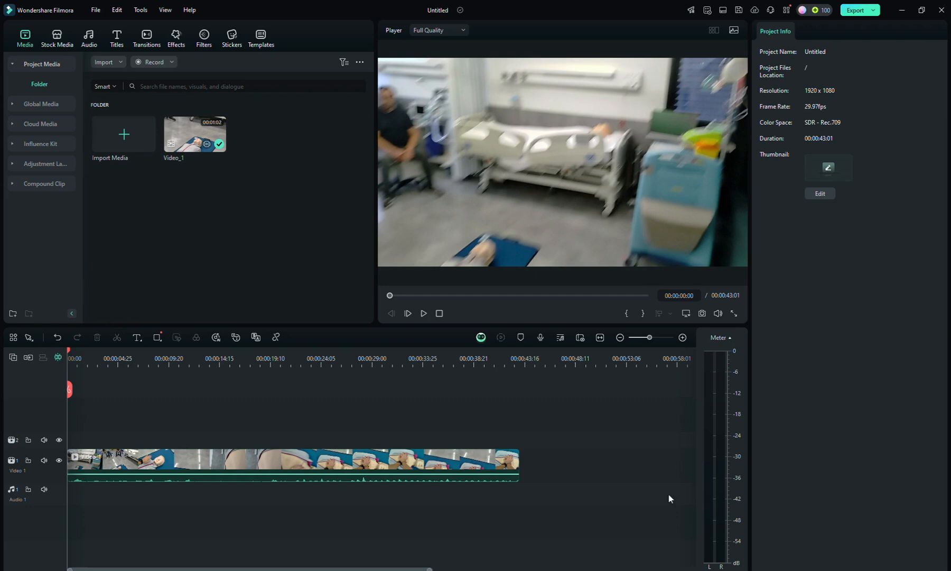
click(127, 132)
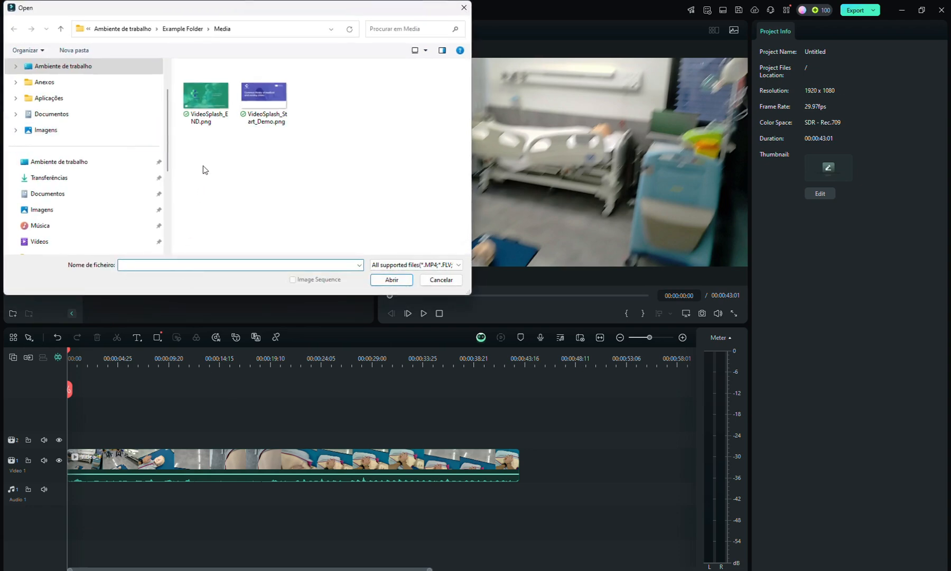
click(204, 106)
ctrl+click(257, 106)
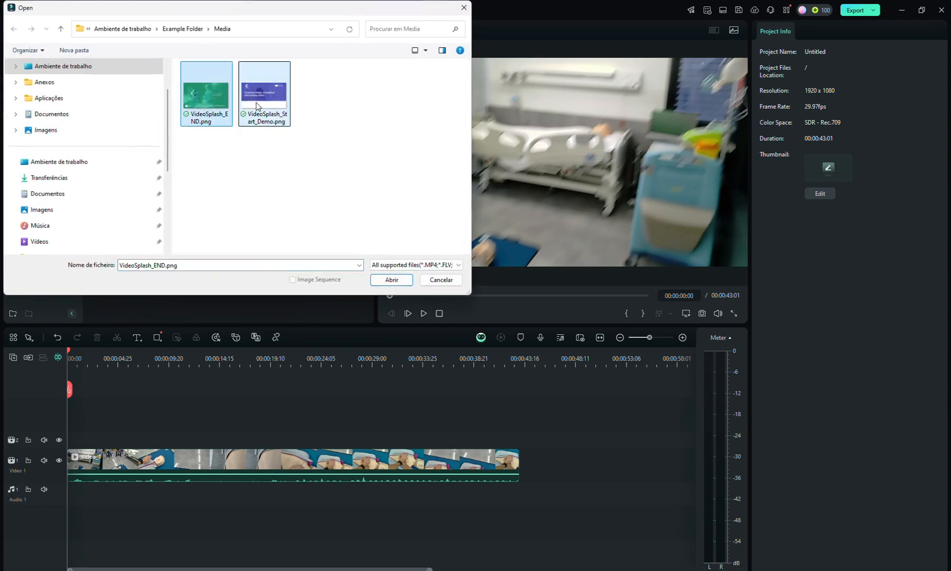
click(389, 279)
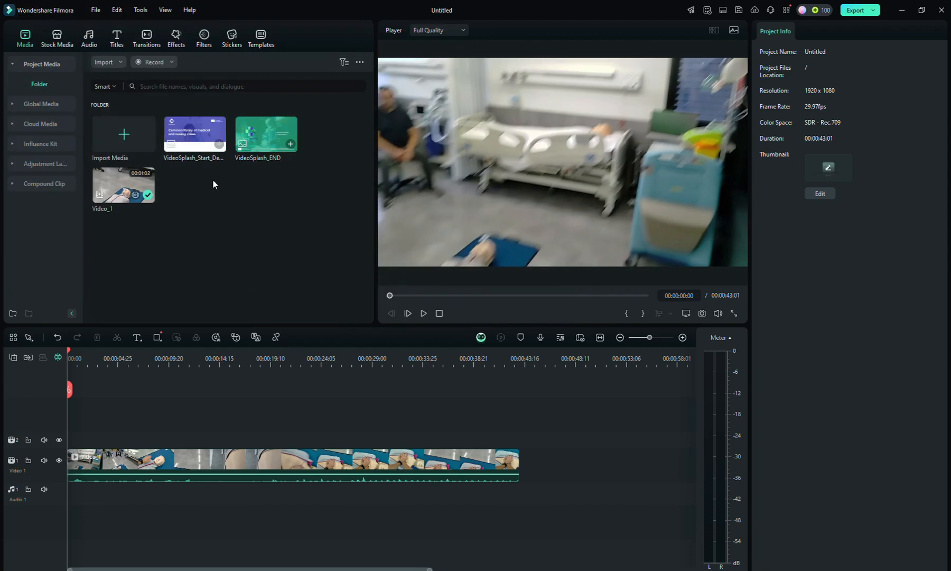
Preview the start splash image, the end splash image and Video_1 in the player.
double_click(190, 133)
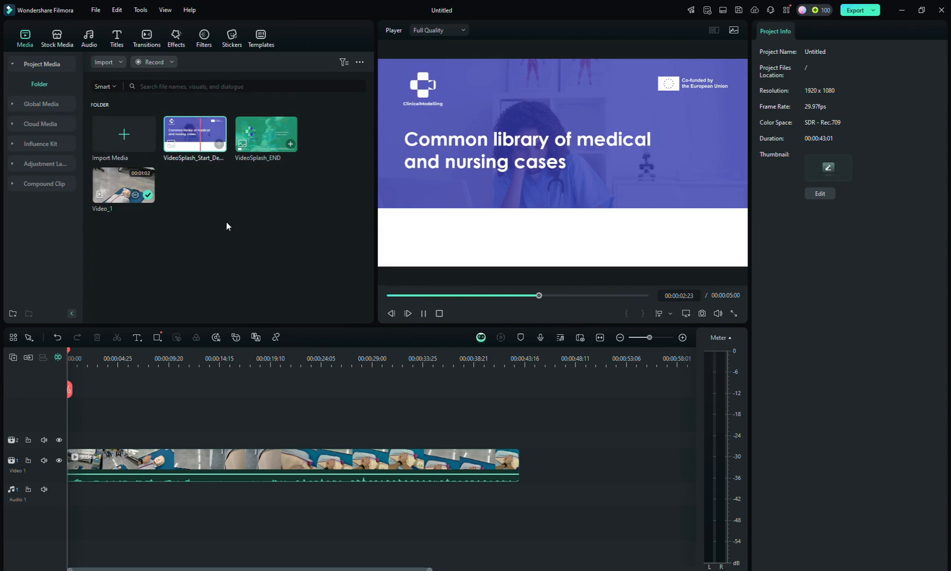
click(263, 136)
double_click(263, 134)
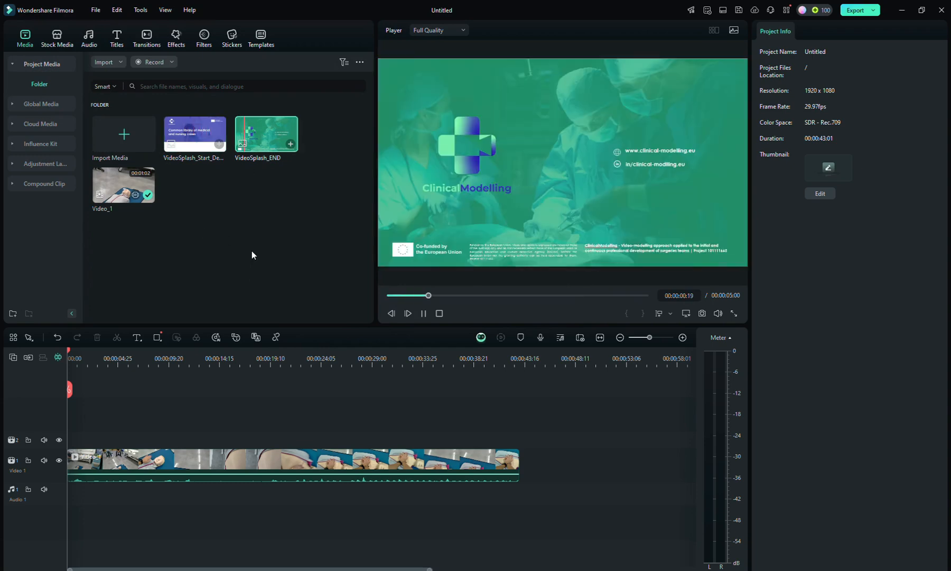
double_click(121, 187)
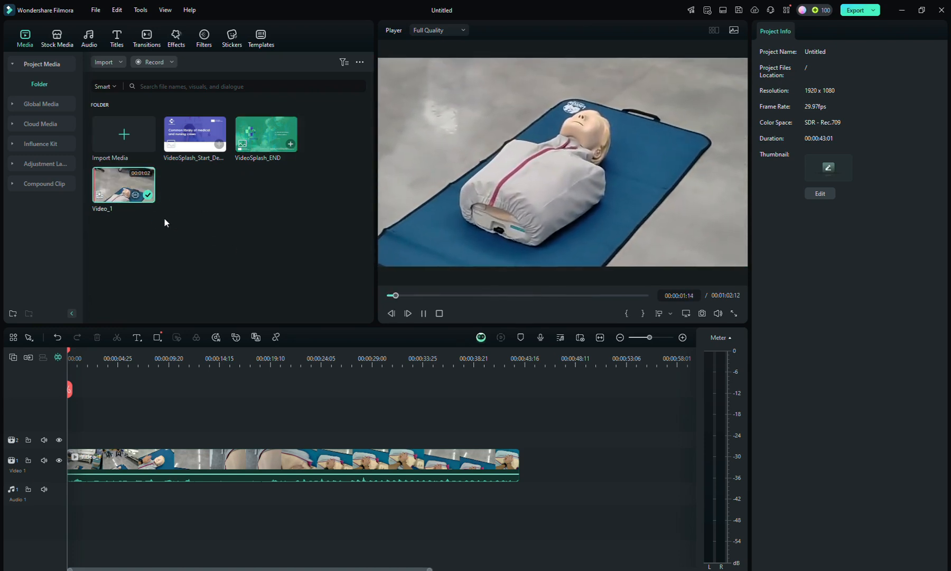
double_click(195, 134)
Shift the Video_1 clip about 12 seconds along its track and place the start splash image at the beginning of that track.
click(174, 450)
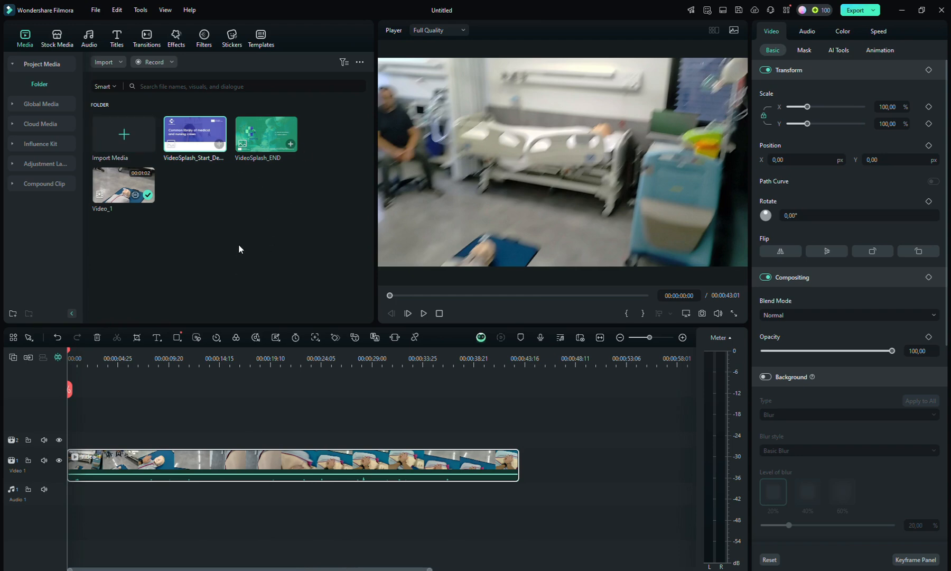
drag(229, 463, 360, 480)
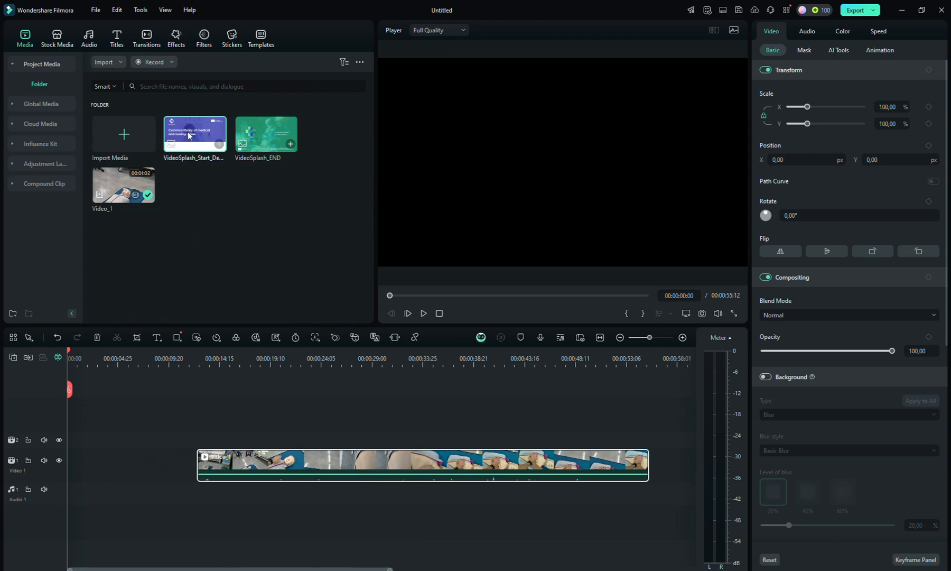
drag(189, 136, 74, 472)
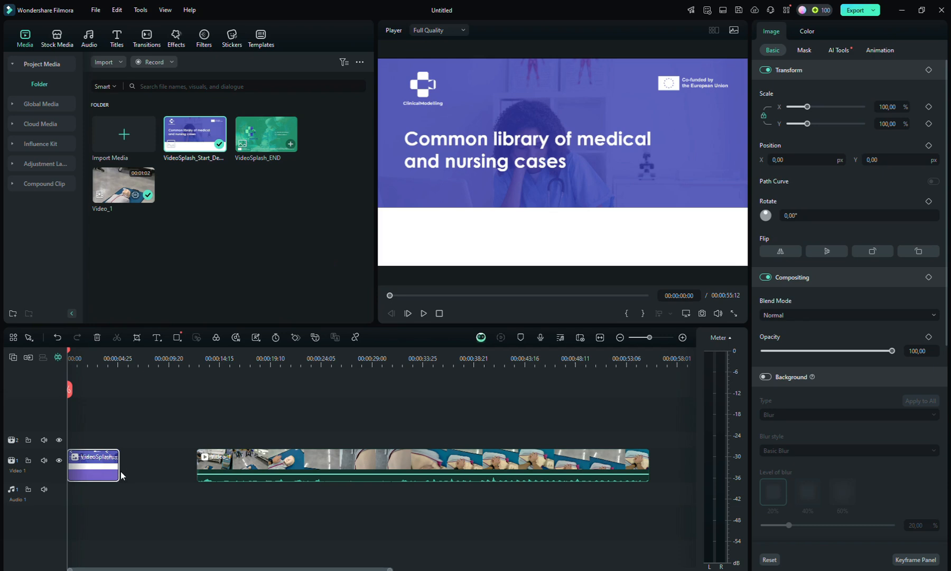
Shorten the start splash clip to 3 seconds and move the Video_1 clip directly against its end.
drag(116, 464, 116, 465)
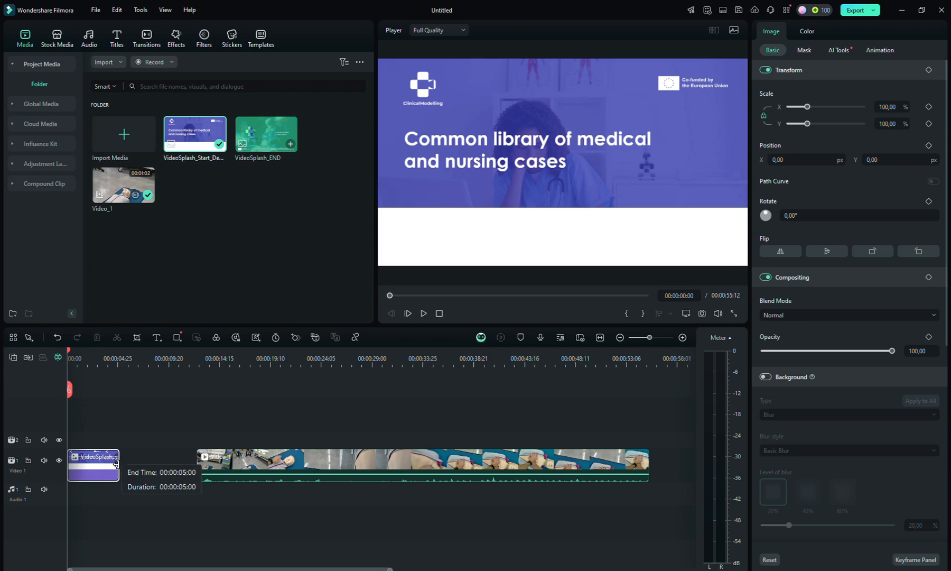
drag(116, 465, 117, 464)
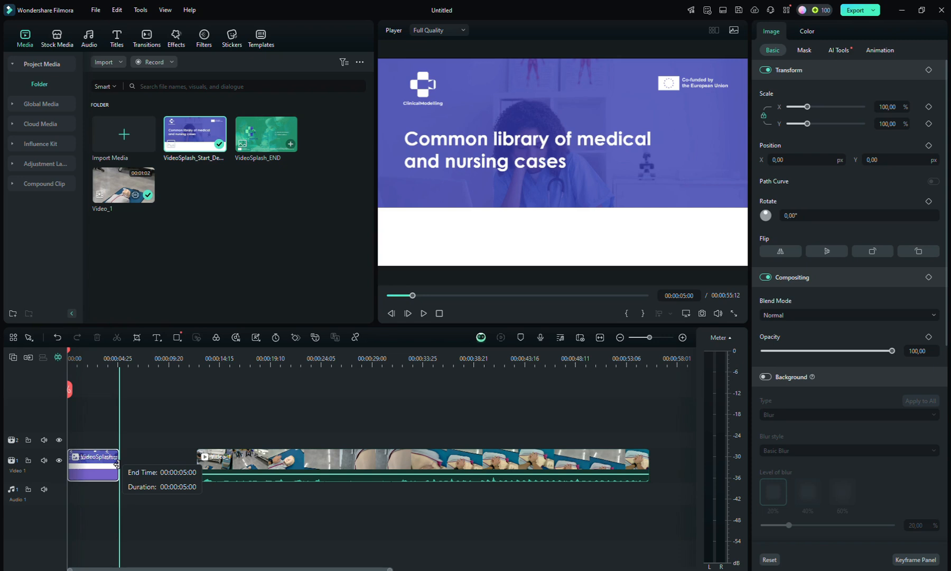
drag(117, 464, 97, 458)
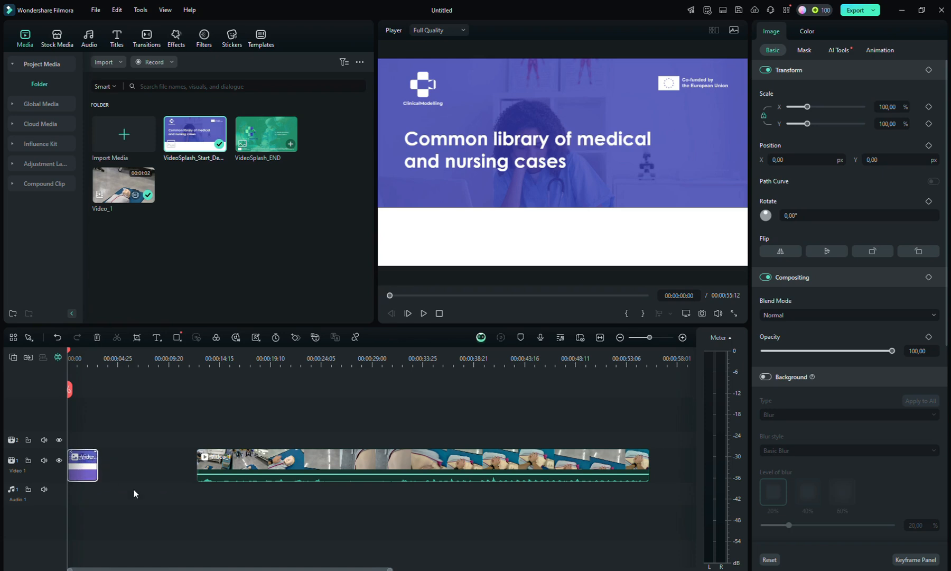
drag(373, 464, 269, 466)
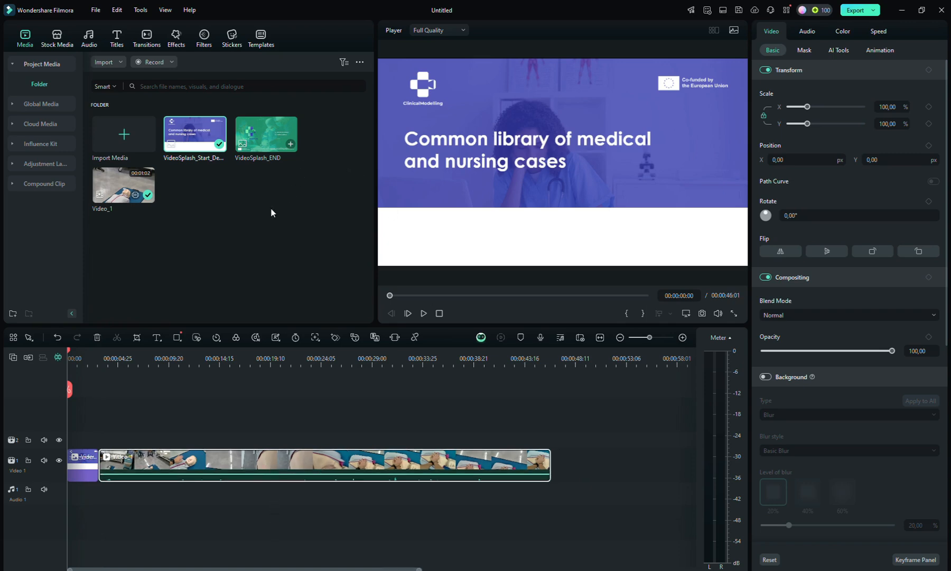
Place the VideoSplash_END image directly after the Video_1 clip and shorten it to 3 seconds.
double_click(268, 133)
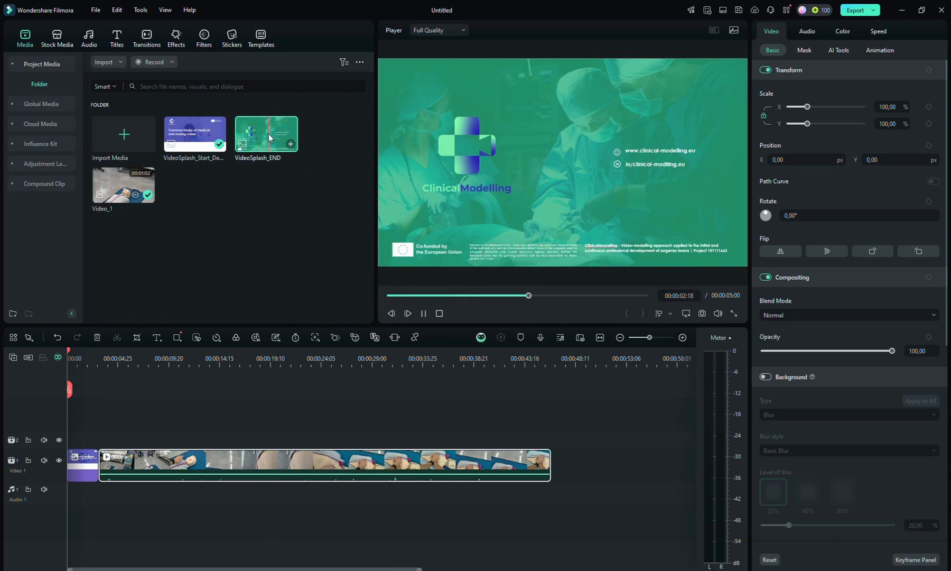
drag(269, 134, 556, 465)
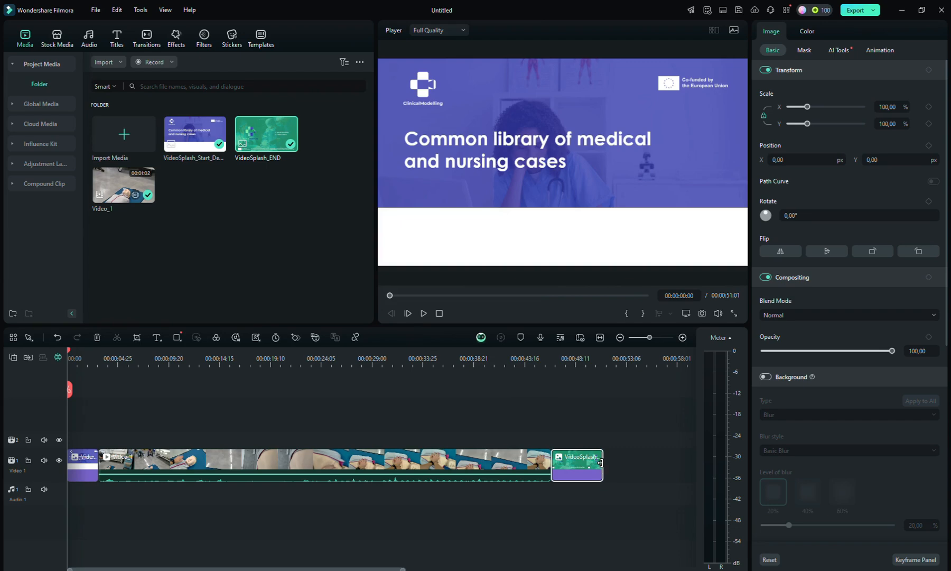
drag(601, 463, 580, 464)
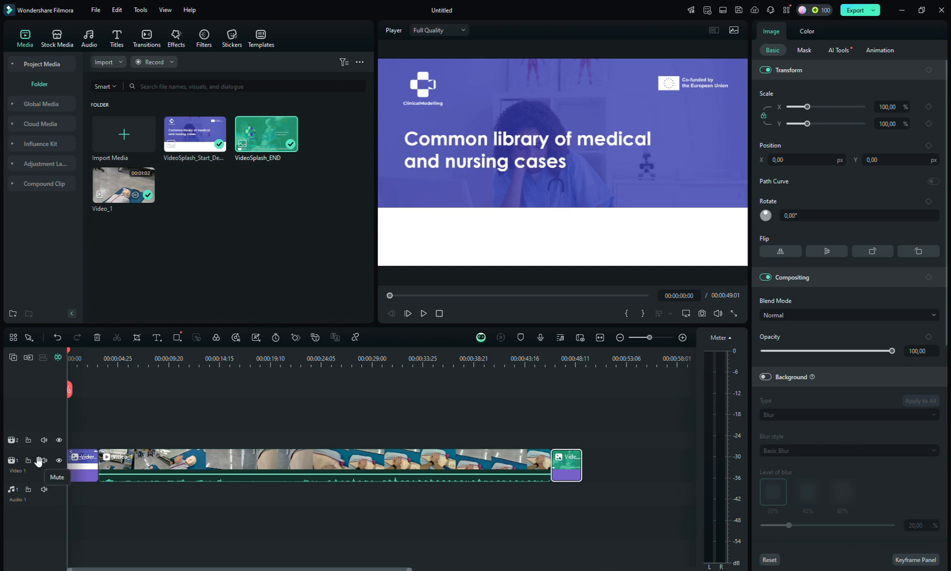
Play the transitions from start splash to video and from video to end splash, and return the playhead to the beginning.
click(424, 313)
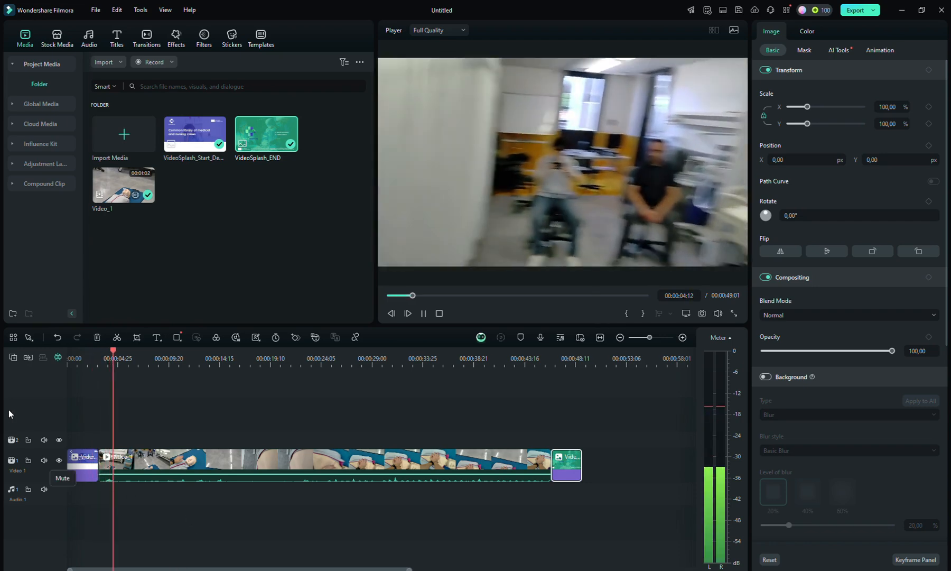
click(133, 354)
drag(134, 354, 547, 372)
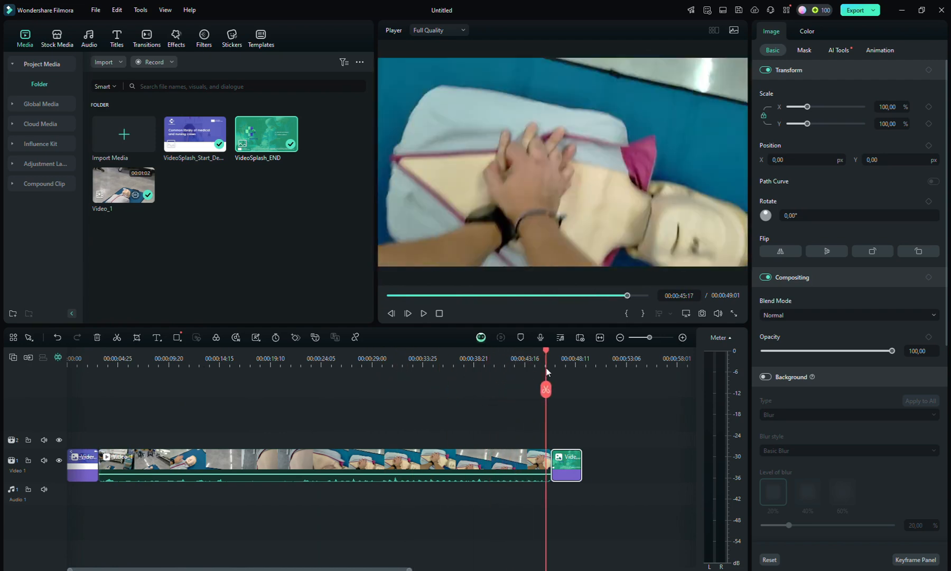
key(space)
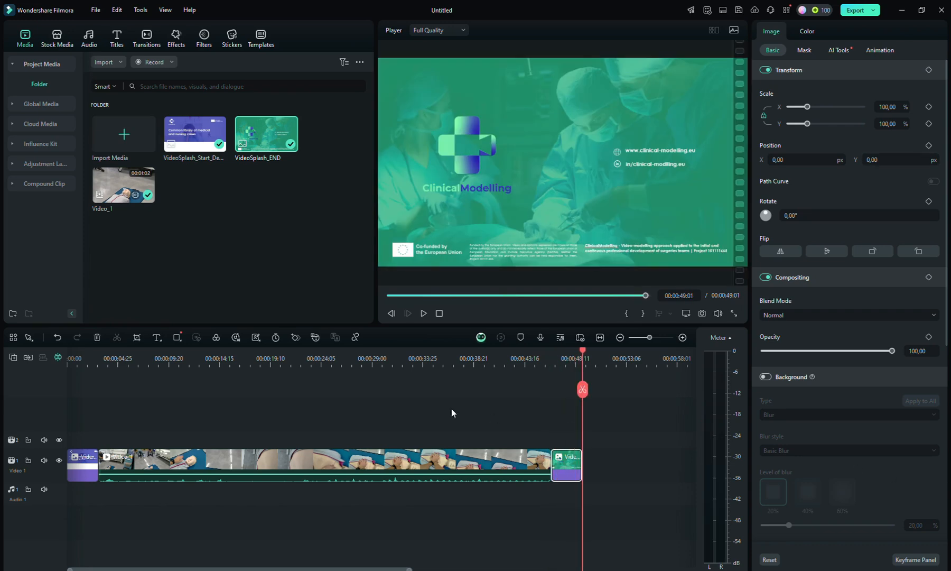
click(440, 313)
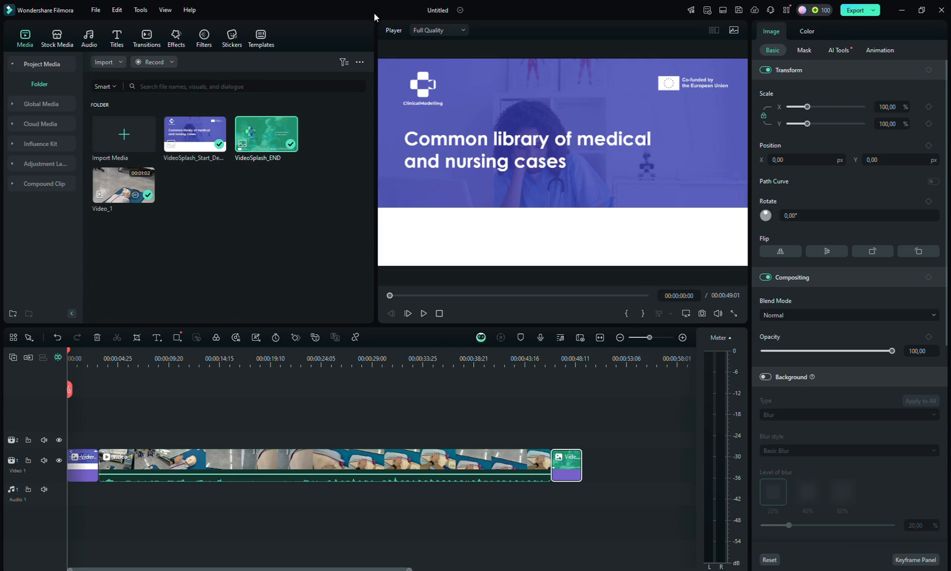
Add the Lower Third 35 title to the track above the start splash, at the beginning of the timeline.
click(117, 38)
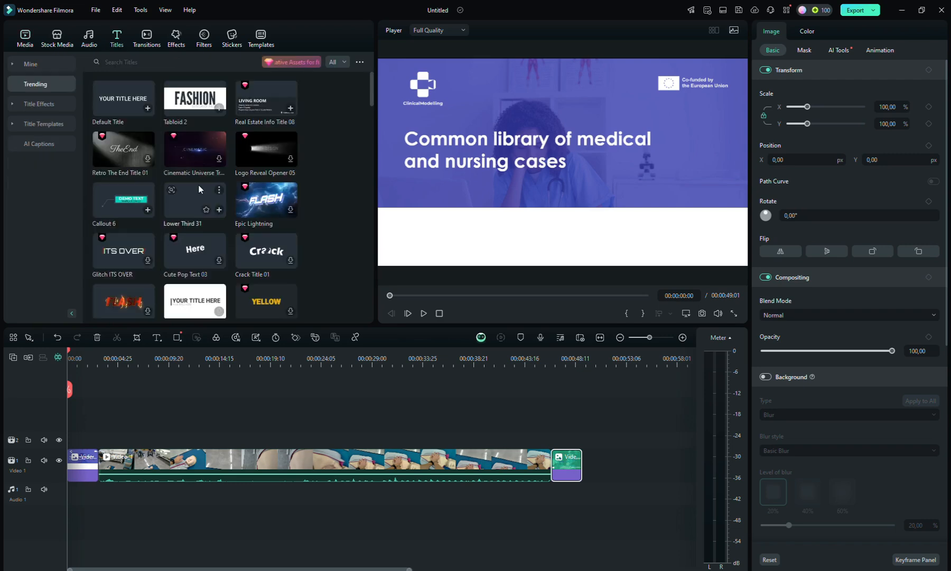
scroll(198, 182, down, 3)
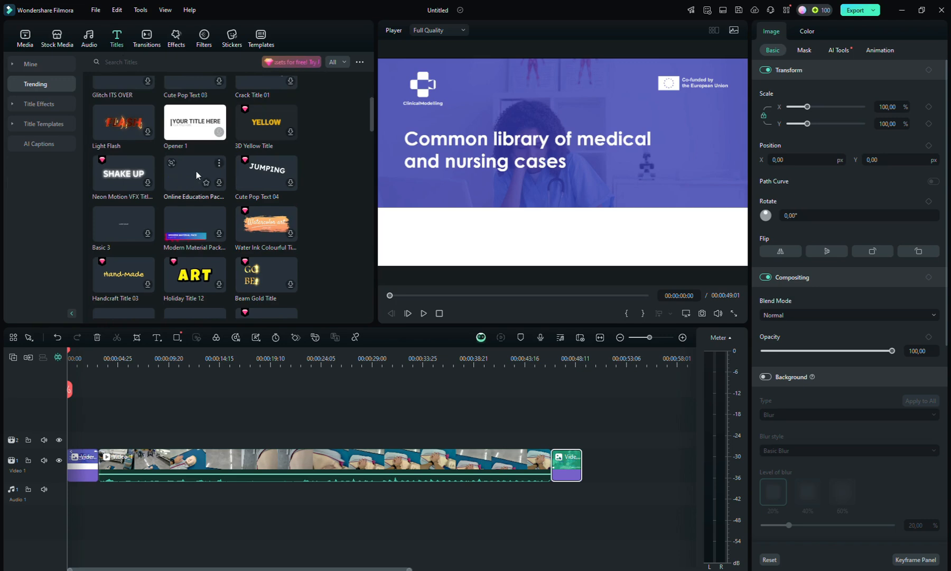
scroll(202, 162, down, 6)
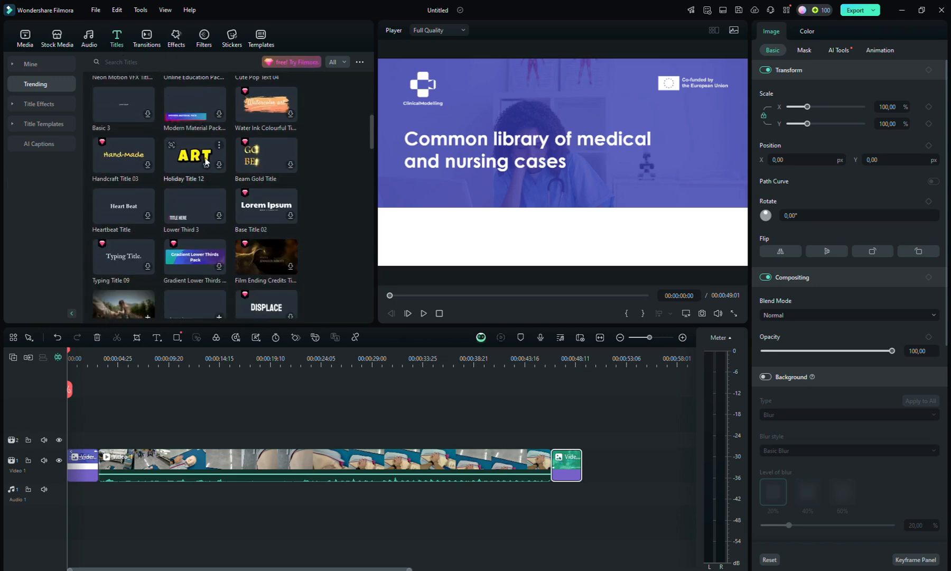
scroll(207, 161, down, 1)
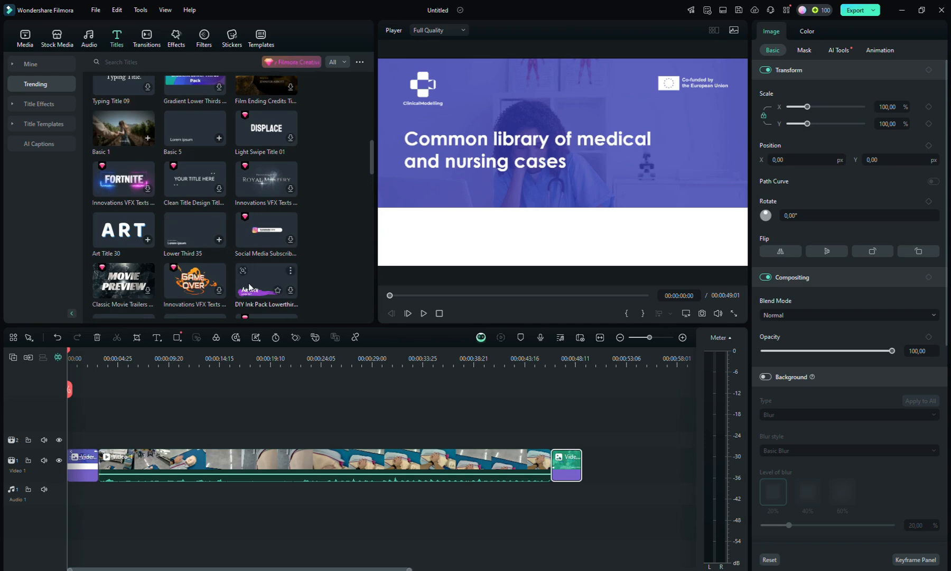
mouse_move(176, 234)
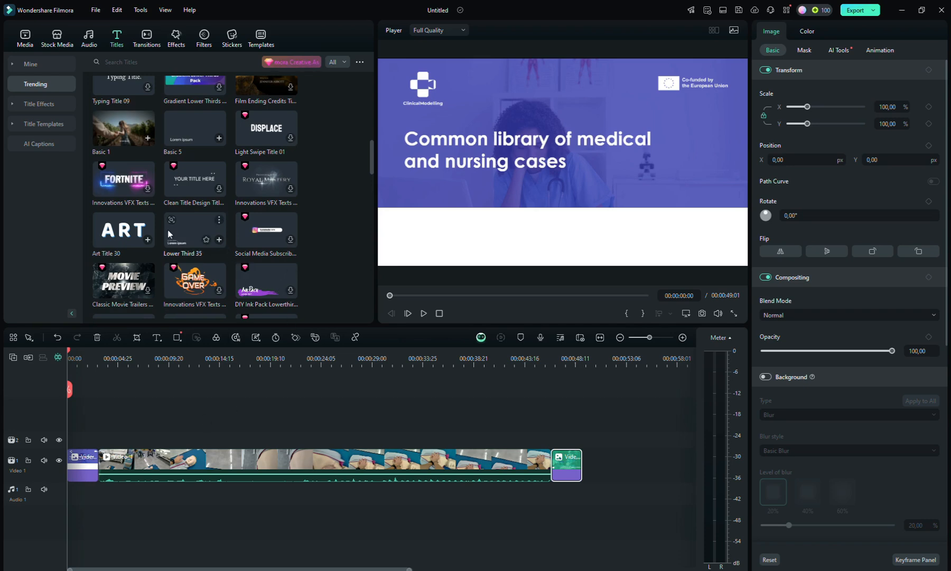
click(220, 240)
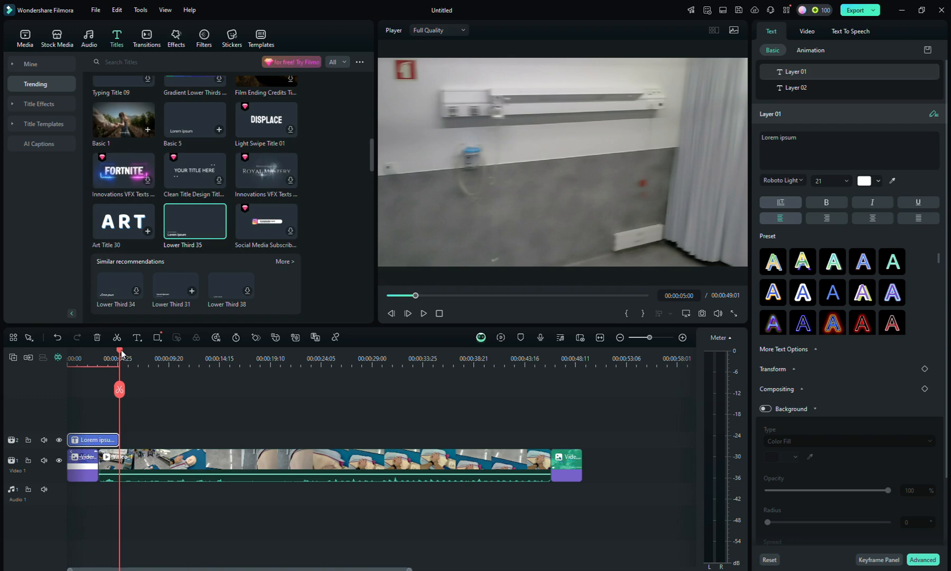
Return the playhead to the beginning and shorten the title clip to end together with the start splash.
drag(119, 353, 63, 370)
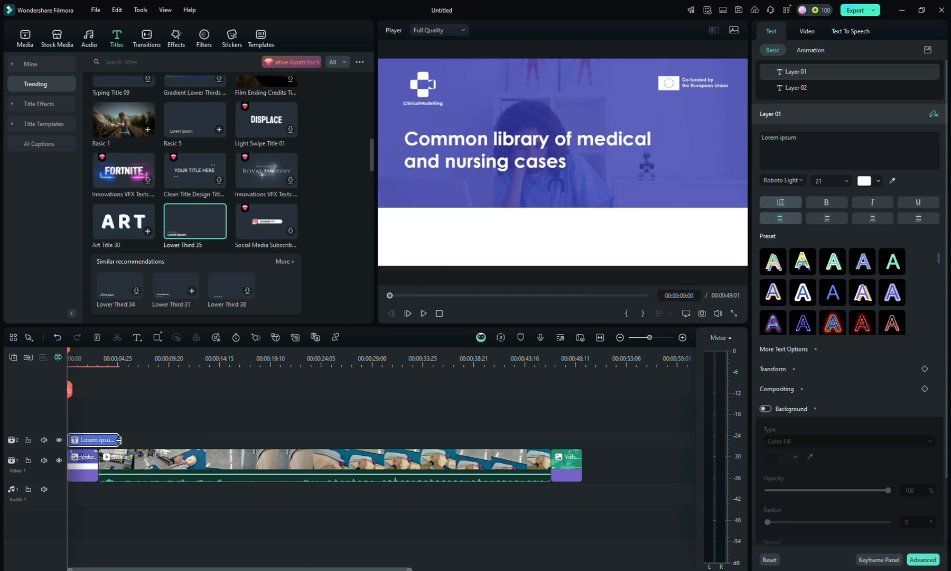
drag(118, 439, 99, 438)
click(85, 441)
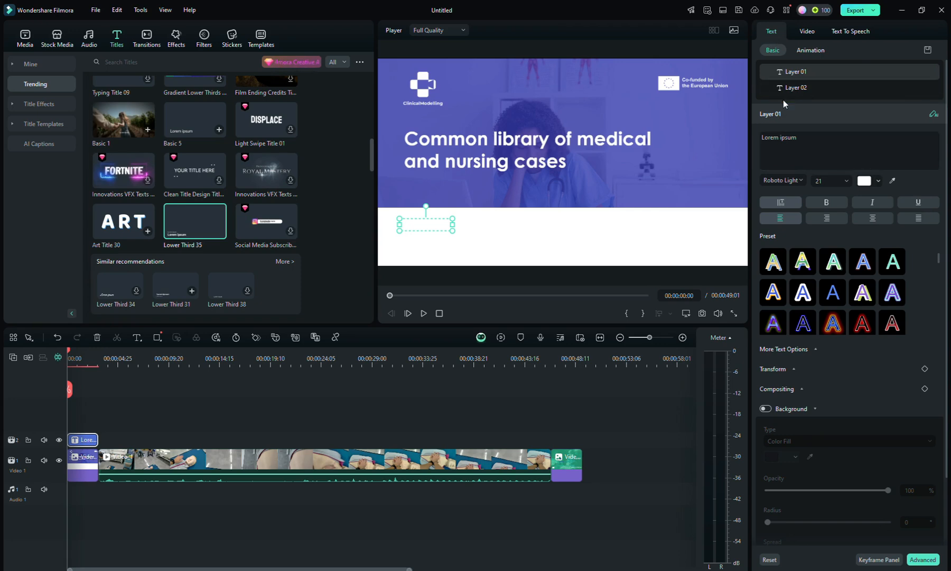
Set the text colour of both title layers, Layer 01 and Layer 02, to dark purple.
click(821, 90)
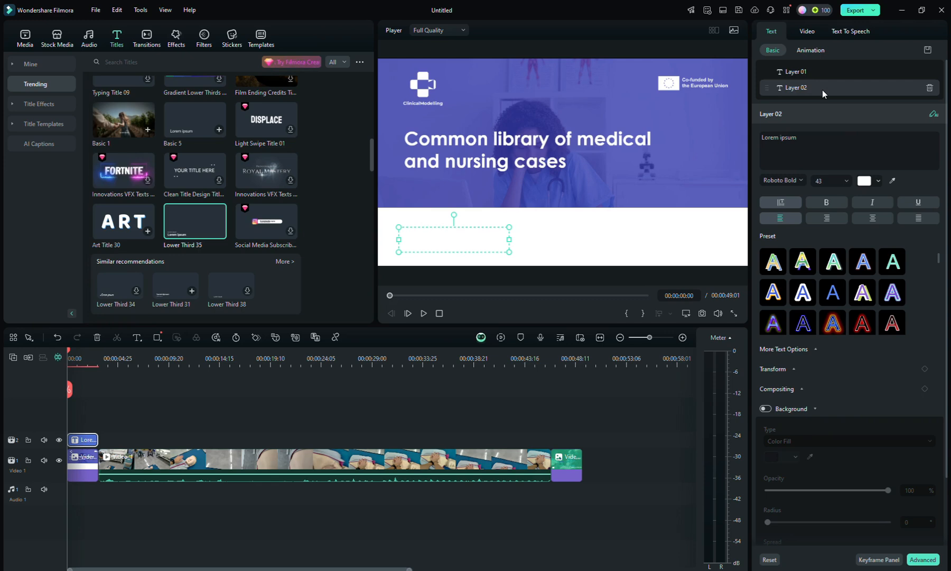
click(821, 72)
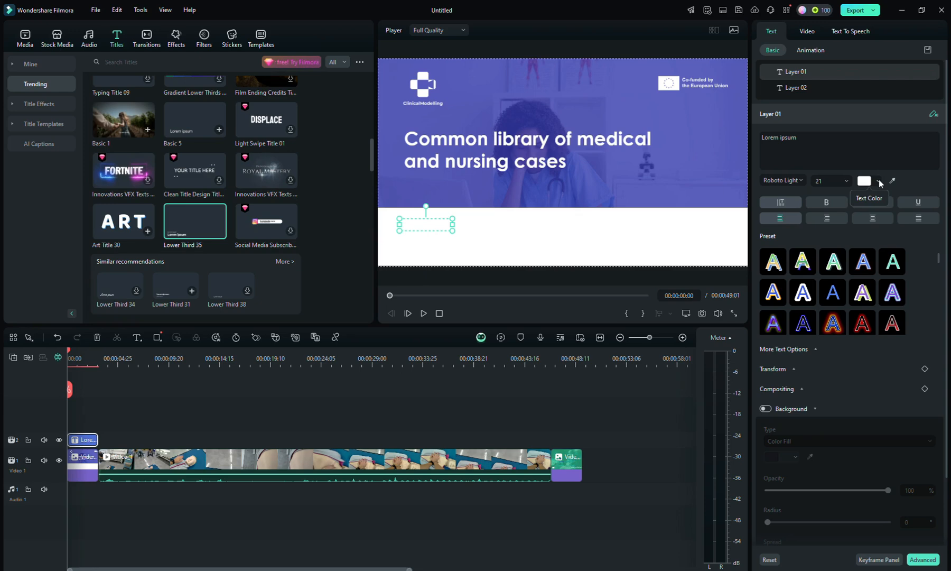
click(879, 182)
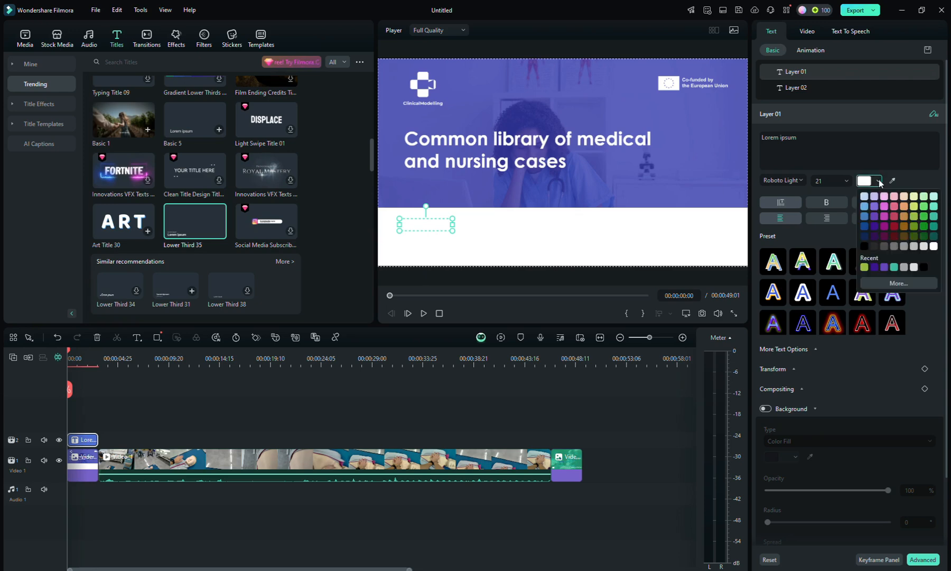
click(876, 227)
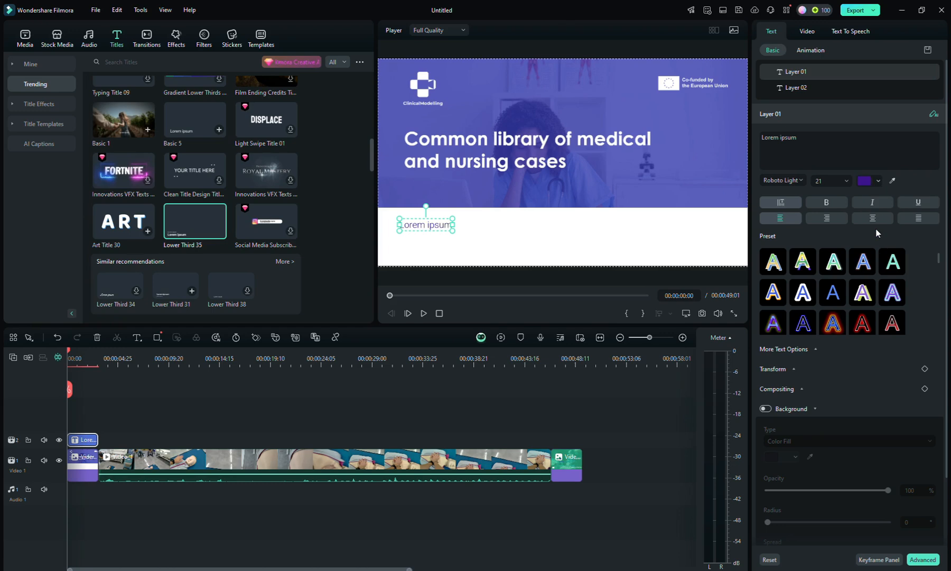
click(808, 90)
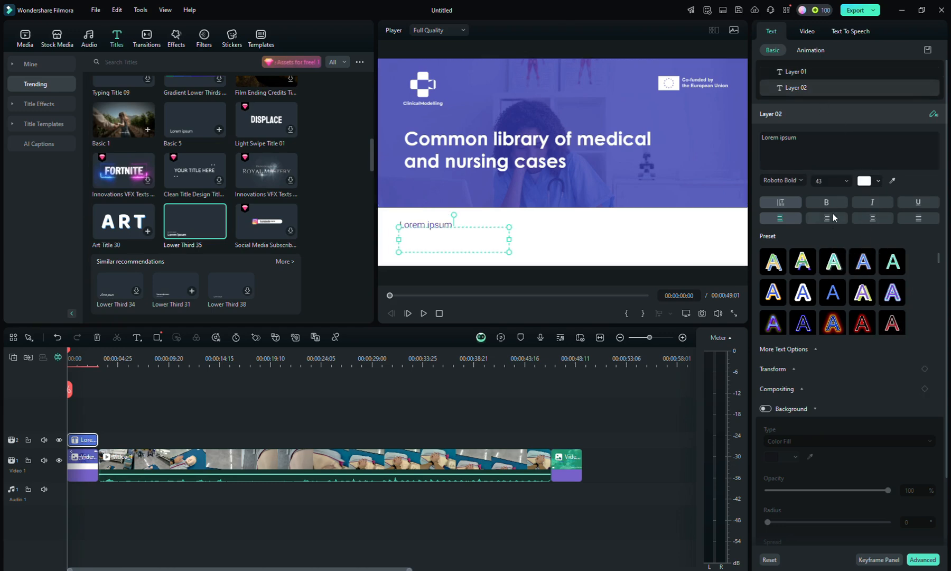
click(865, 181)
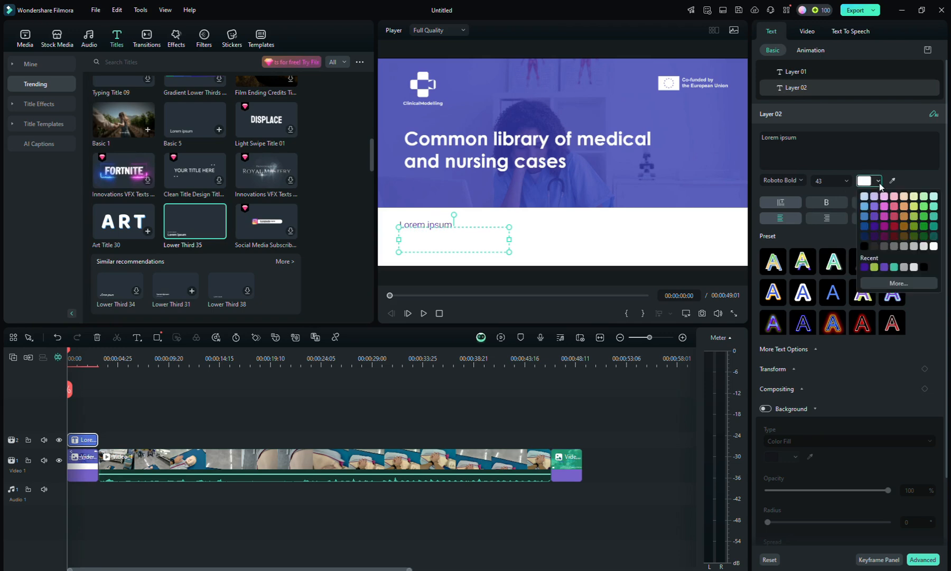
click(874, 227)
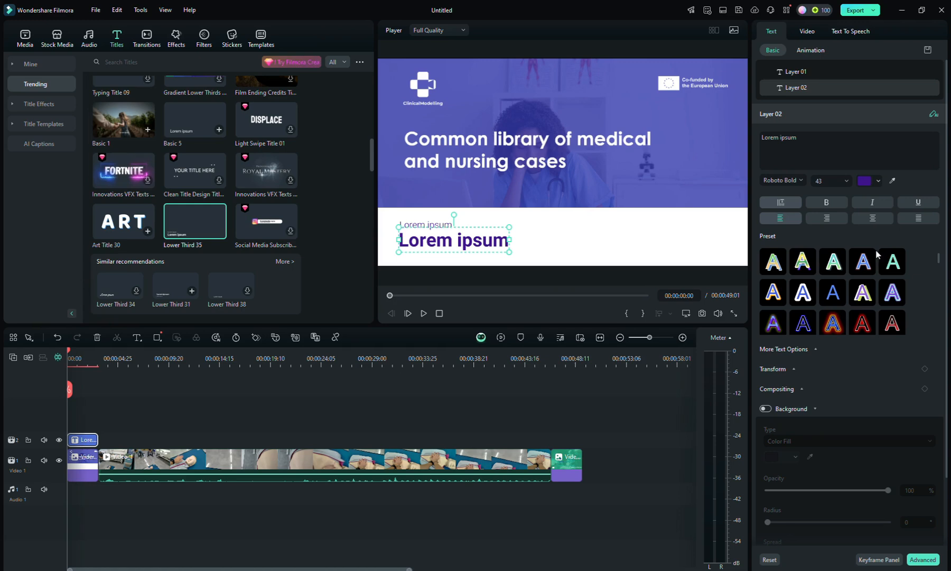
Replace the placeholder text of the title's small upper line (Layer 01) with "Santa Maria Health School".
click(433, 227)
click(434, 242)
click(434, 225)
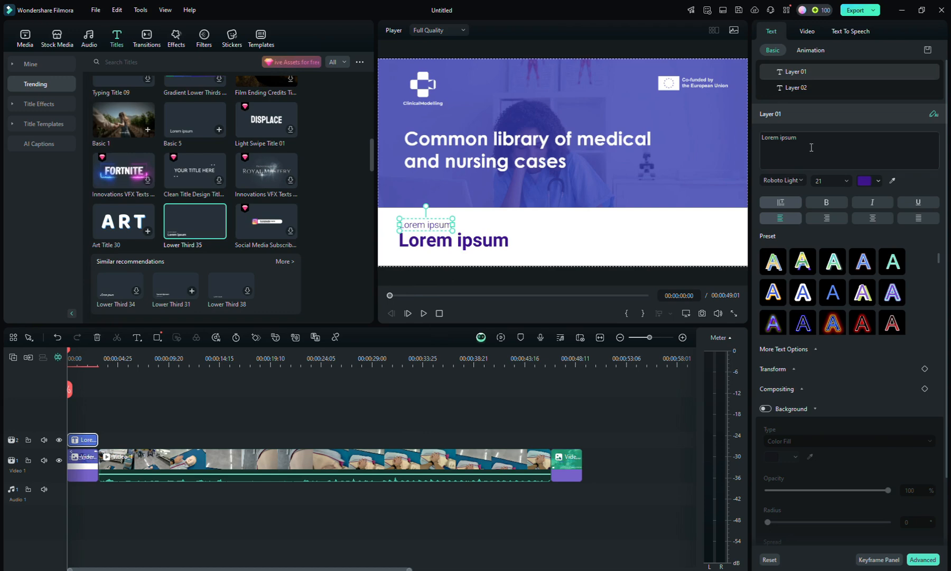
drag(805, 142, 760, 140)
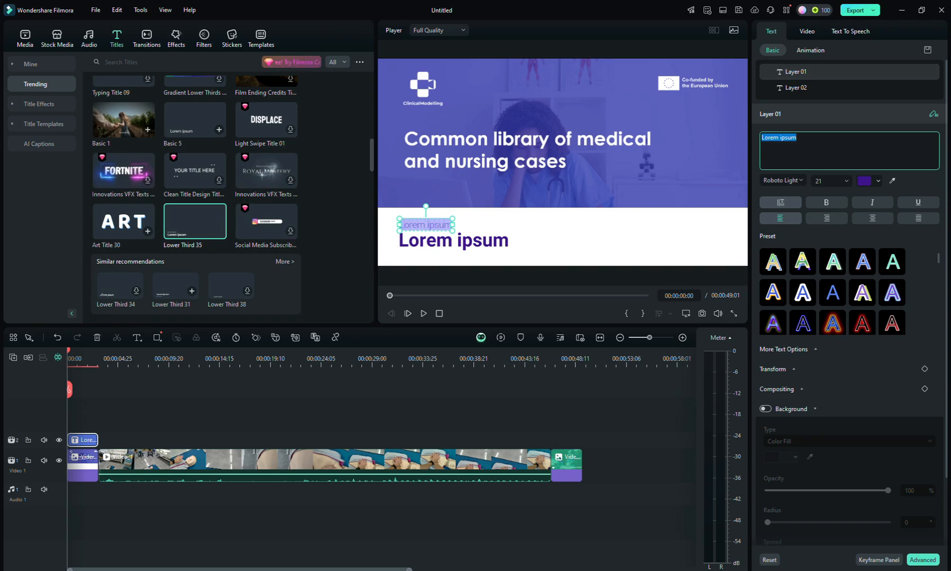
key(BackSpace)
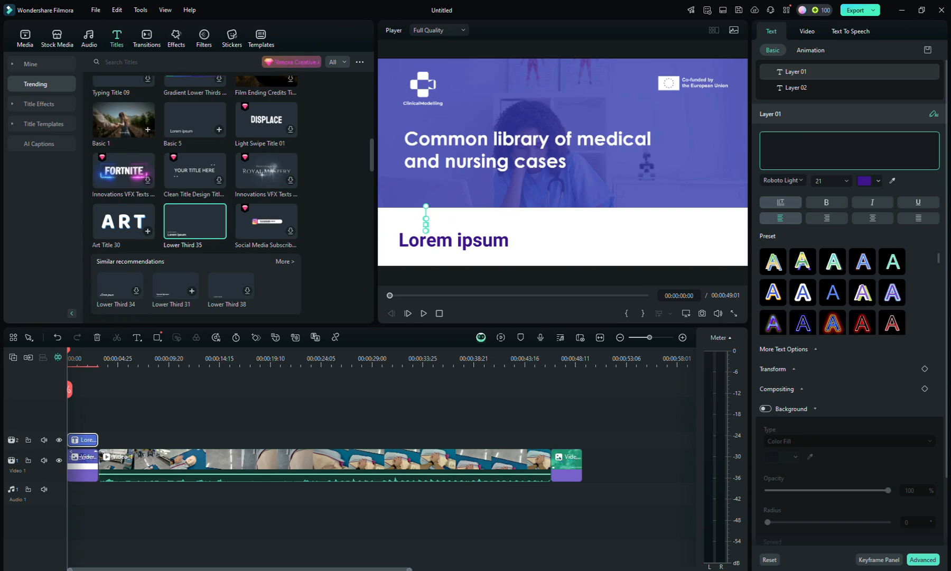
text(Santa Maria Health Cchoo)
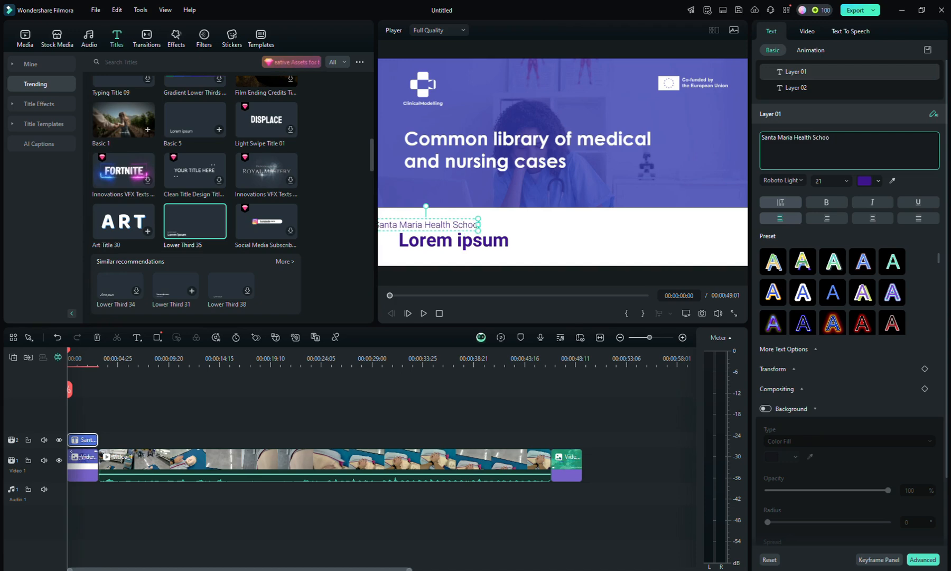
text(l)
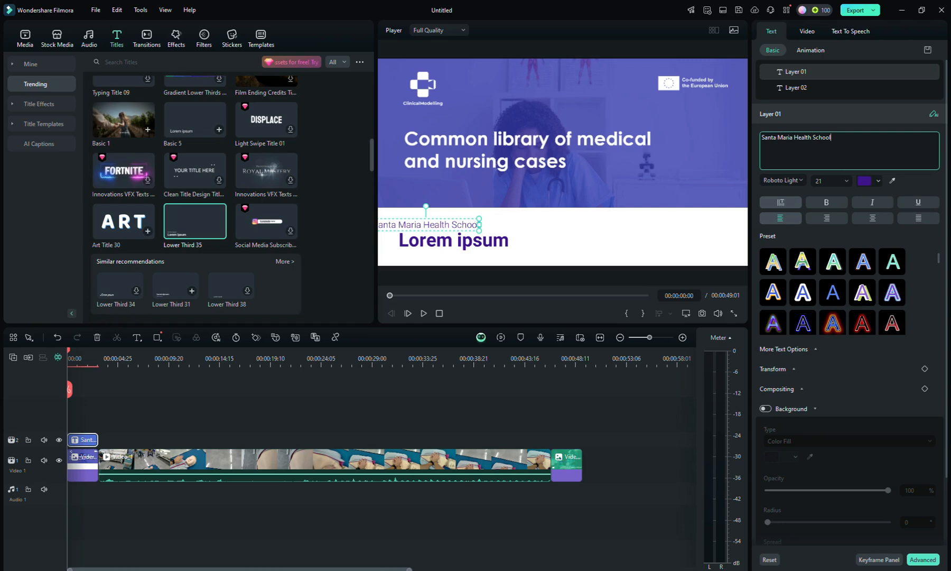
click(569, 252)
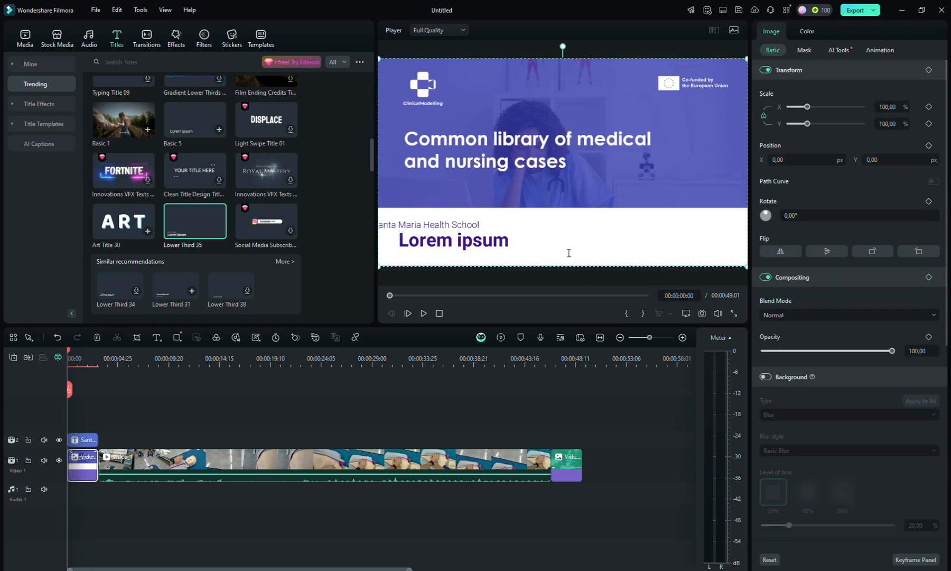
Replace the placeholder text of the title's large lower line (Layer 02) with "Basic Life Support".
click(474, 248)
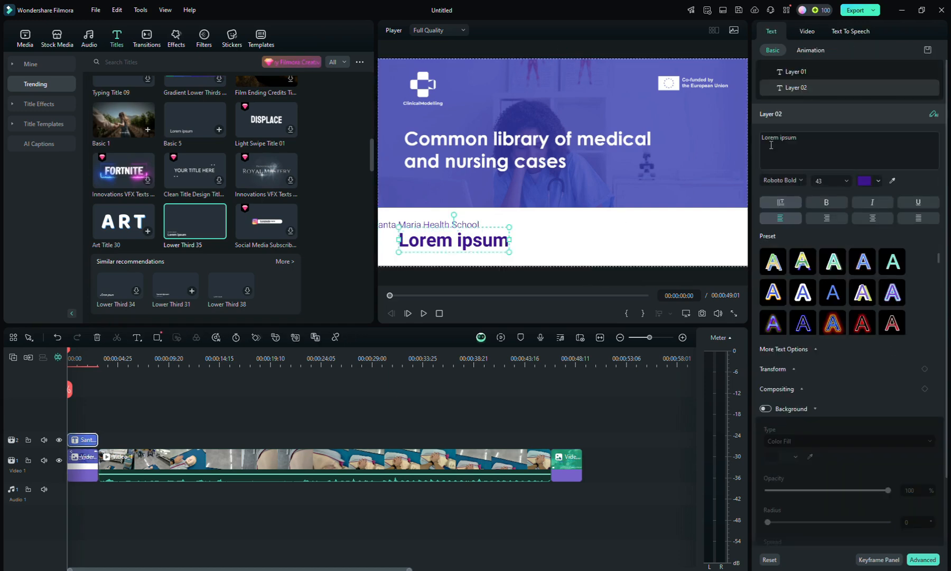
click(803, 138)
drag(797, 138, 756, 140)
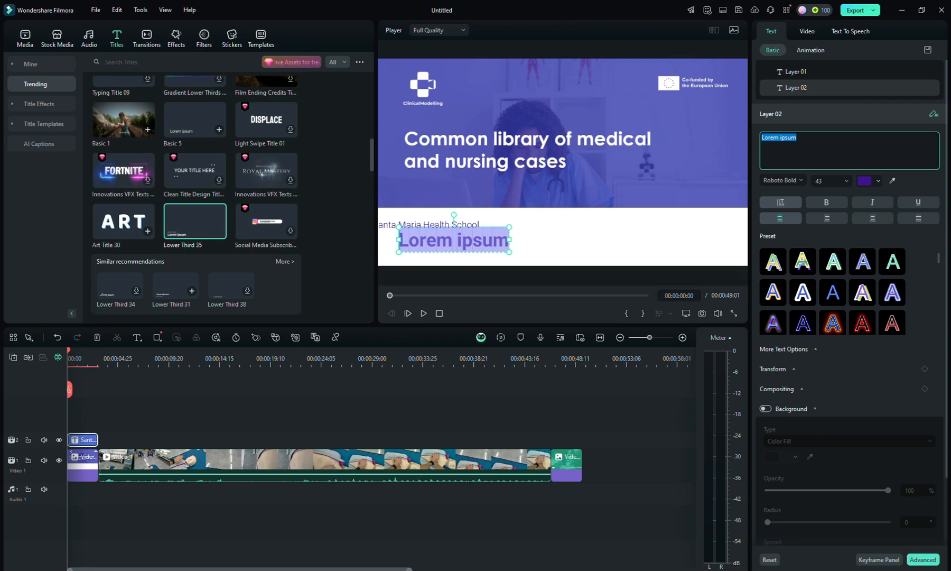
text(Basic)
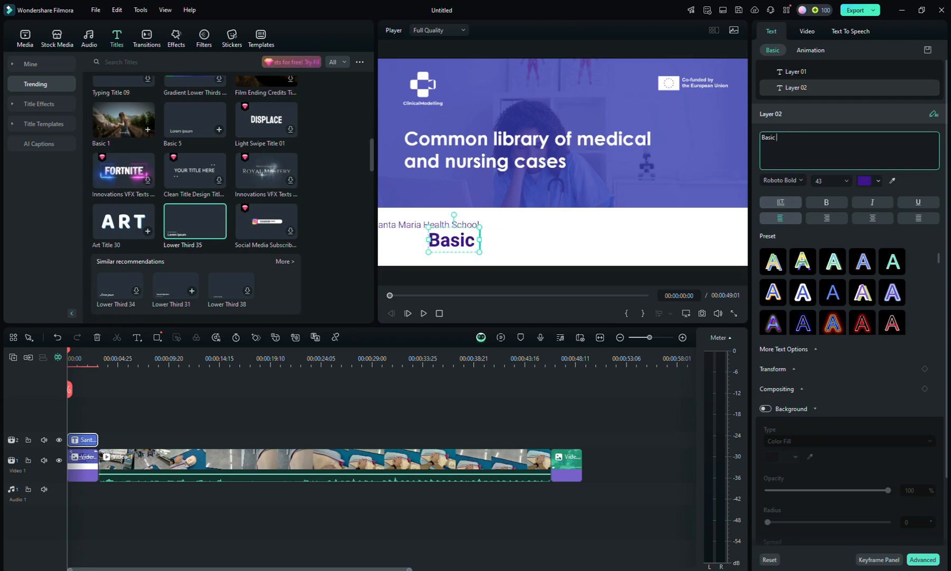
text( Life Suppoo)
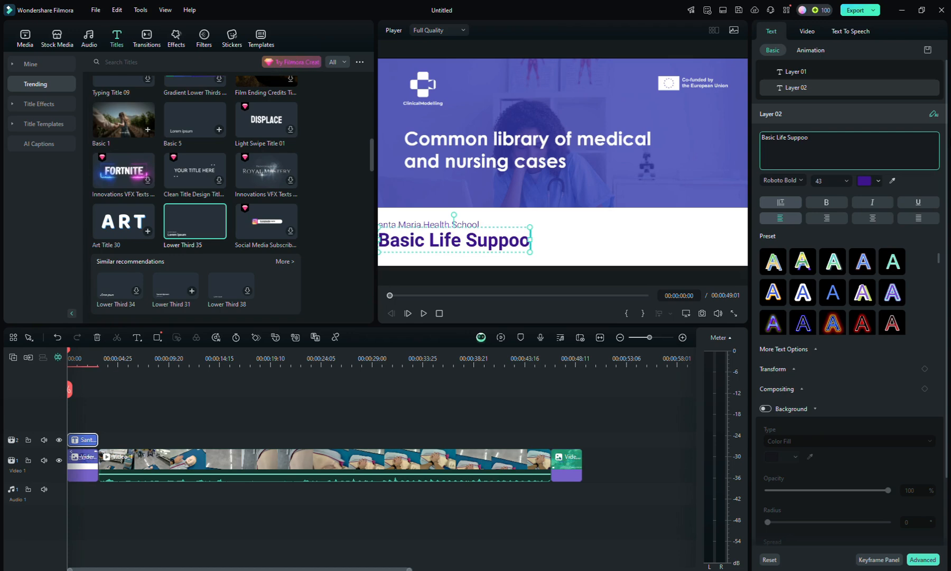
key(BackSpace)
text(rt)
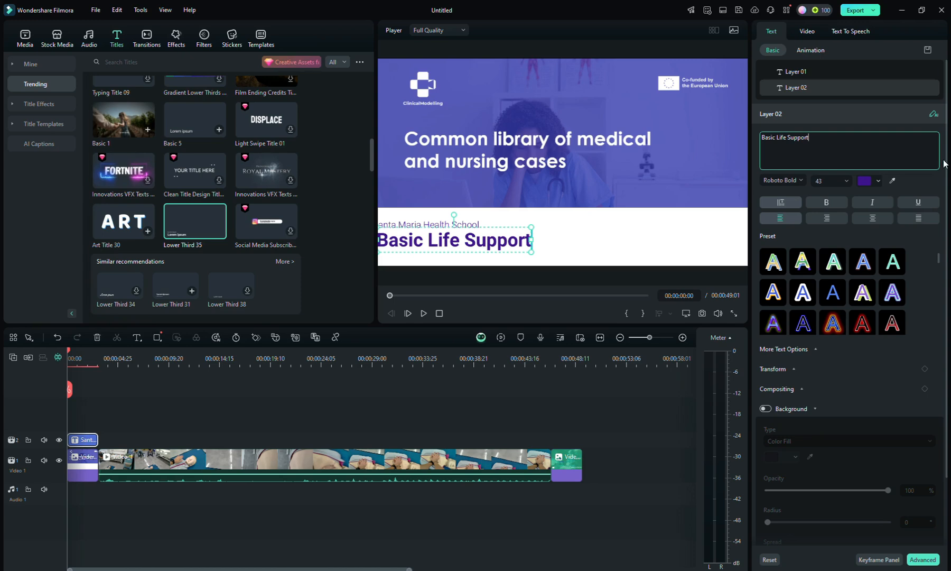
click(596, 196)
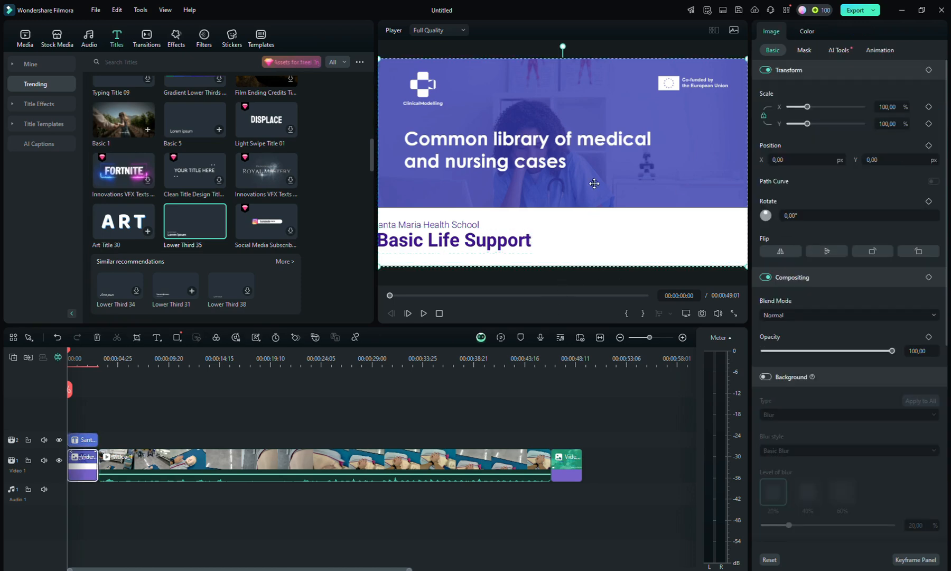
Reposition both title lines inside the splash's white band, left-aligned with each other roughly beneath the start of the heading.
click(406, 224)
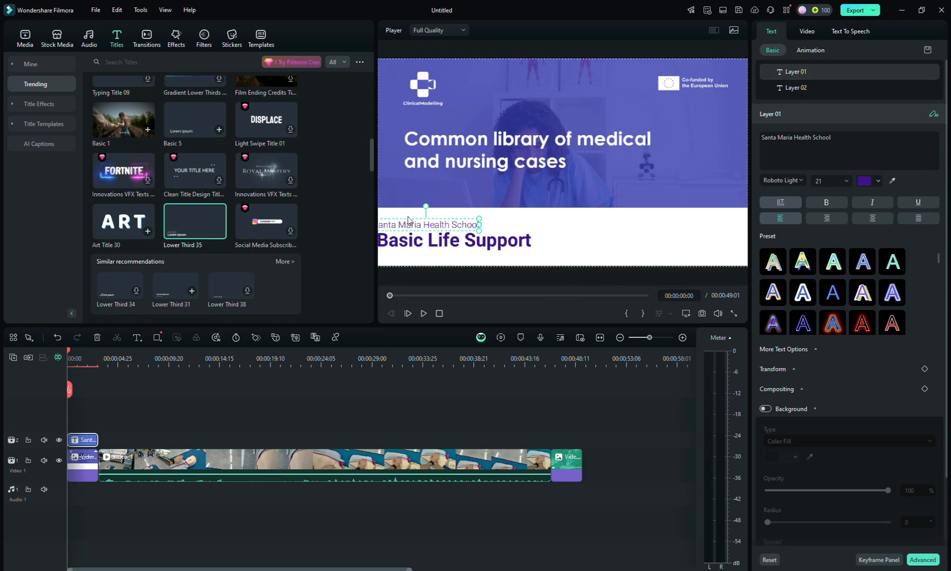
drag(405, 224, 444, 216)
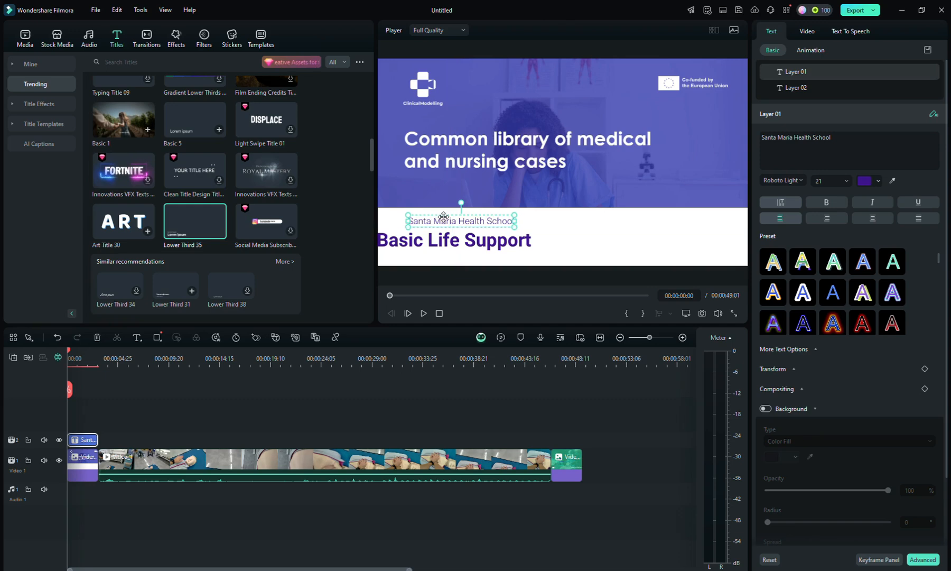
click(421, 259)
drag(421, 260, 460, 256)
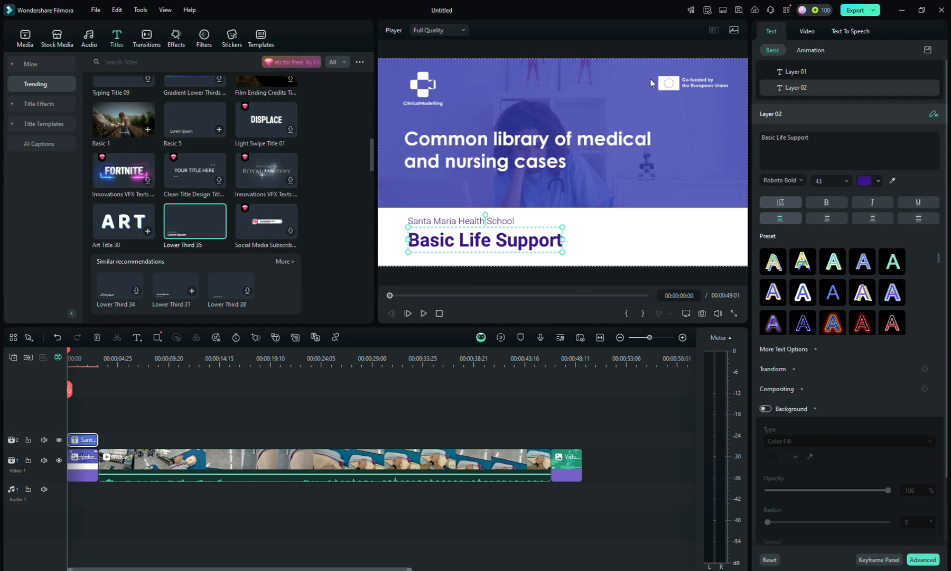
click(429, 222)
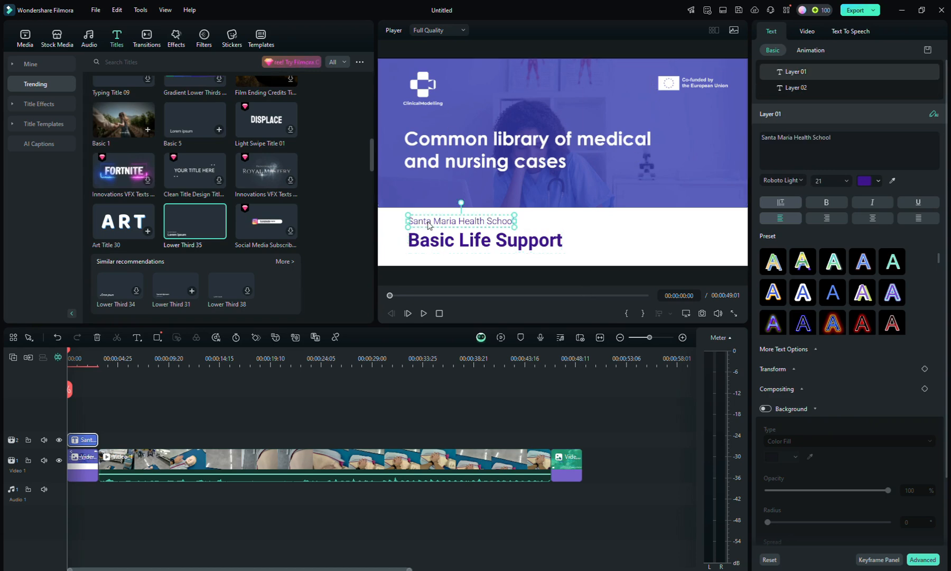
click(461, 244)
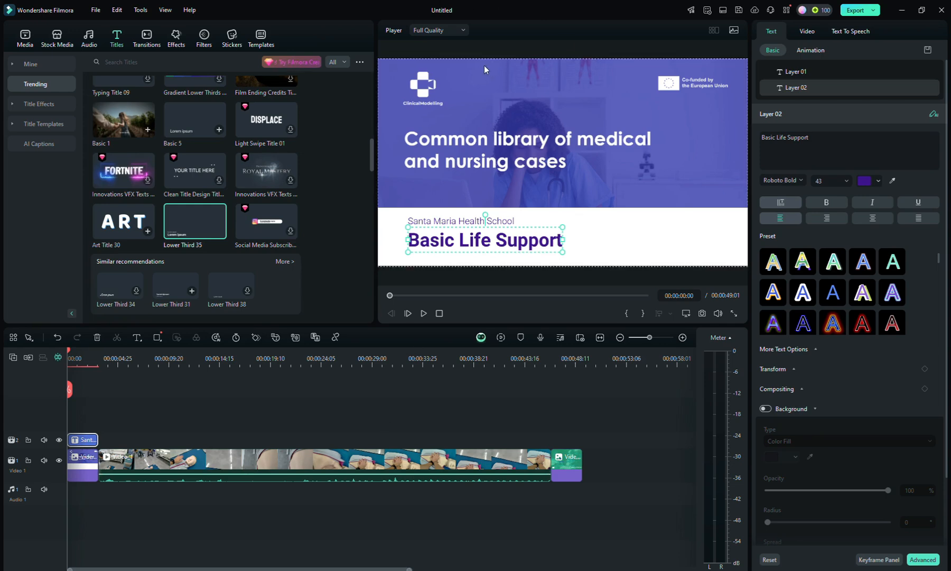
Play the titled opening into the footage, and the transition from the end of Video_1 to the end splash.
click(424, 313)
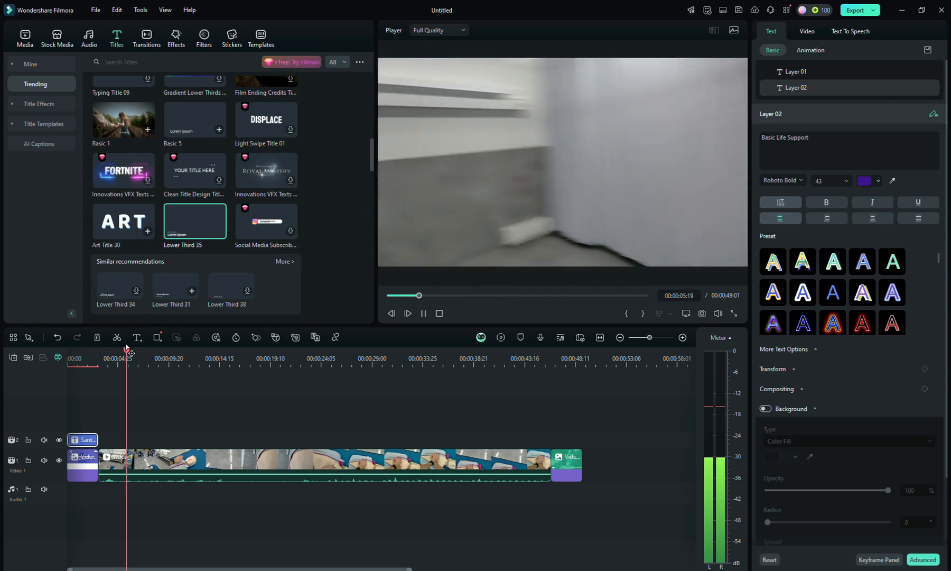
drag(141, 359, 490, 380)
key(space)
key(space)
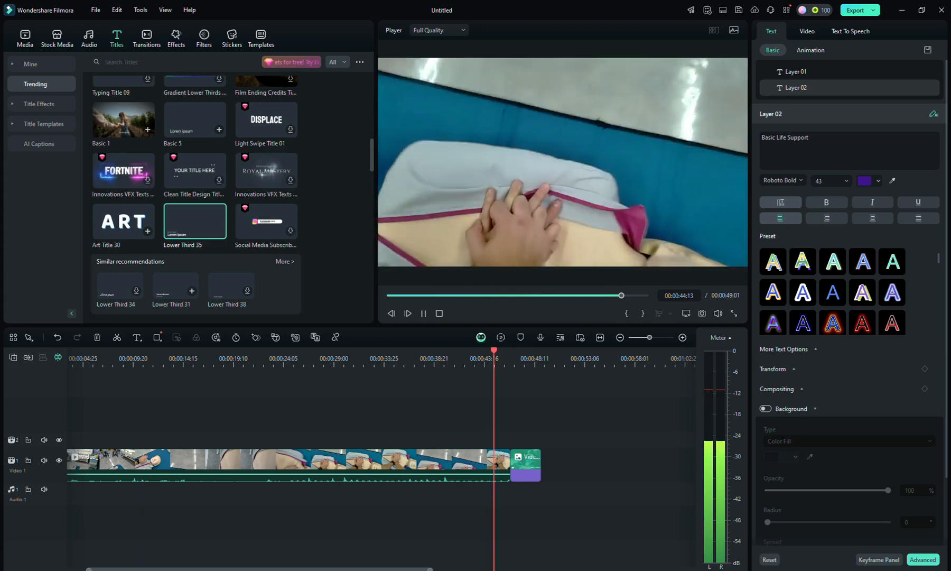
mouse_move(509, 569)
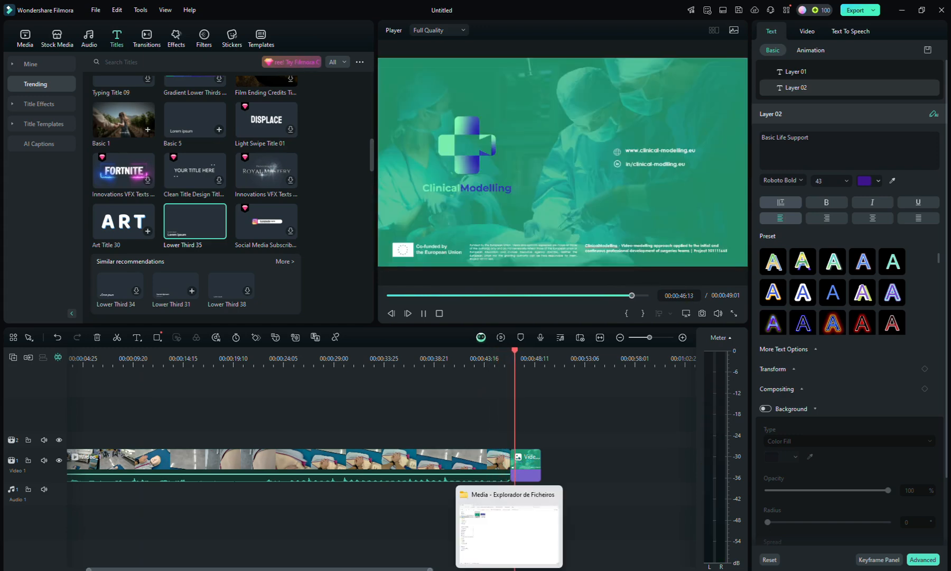